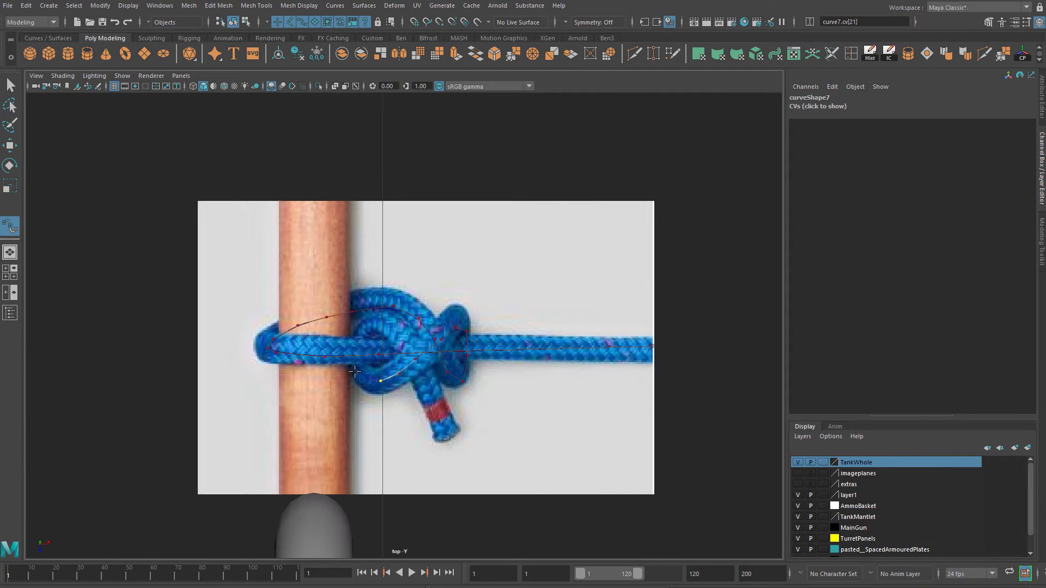
# Continue tracing the curve along the rope's inner loop on the knot reference image in the top view.
pyautogui.click(356, 353)
pyautogui.scroll(1, 399, 360)
pyautogui.scroll(1, 390, 355)
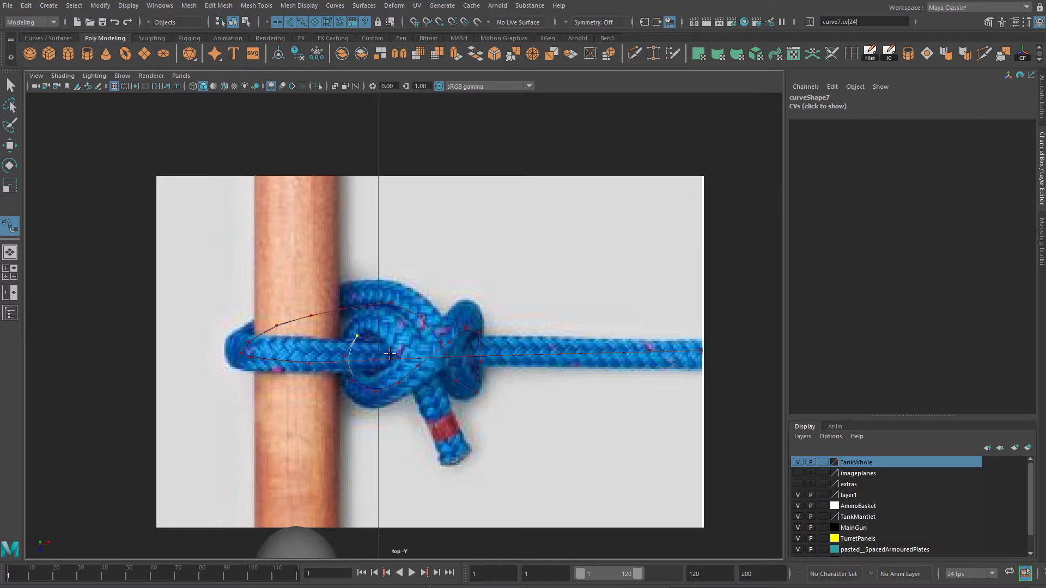
pyautogui.scroll(1, 409, 358)
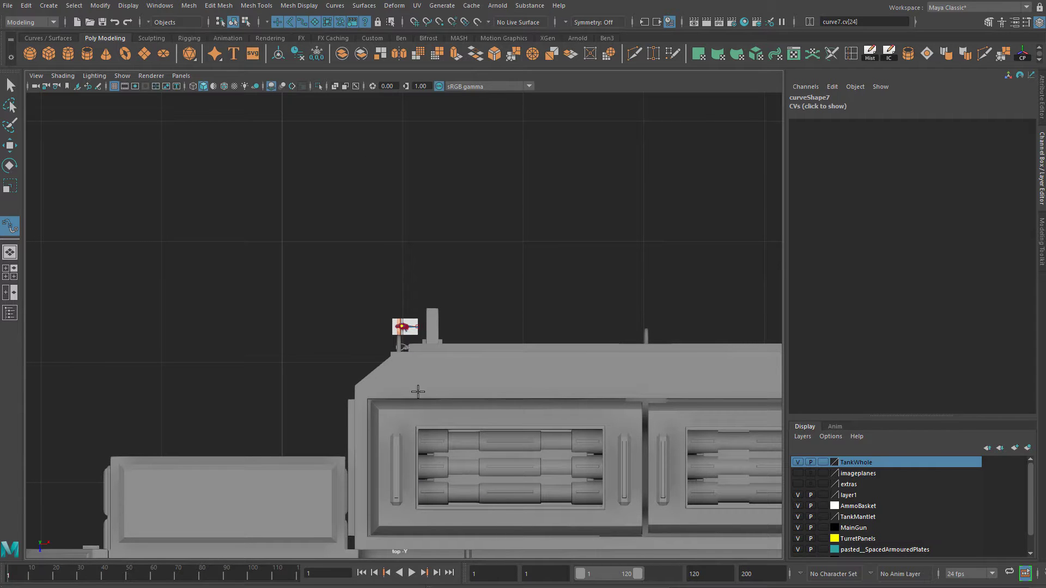
pyautogui.press('f')
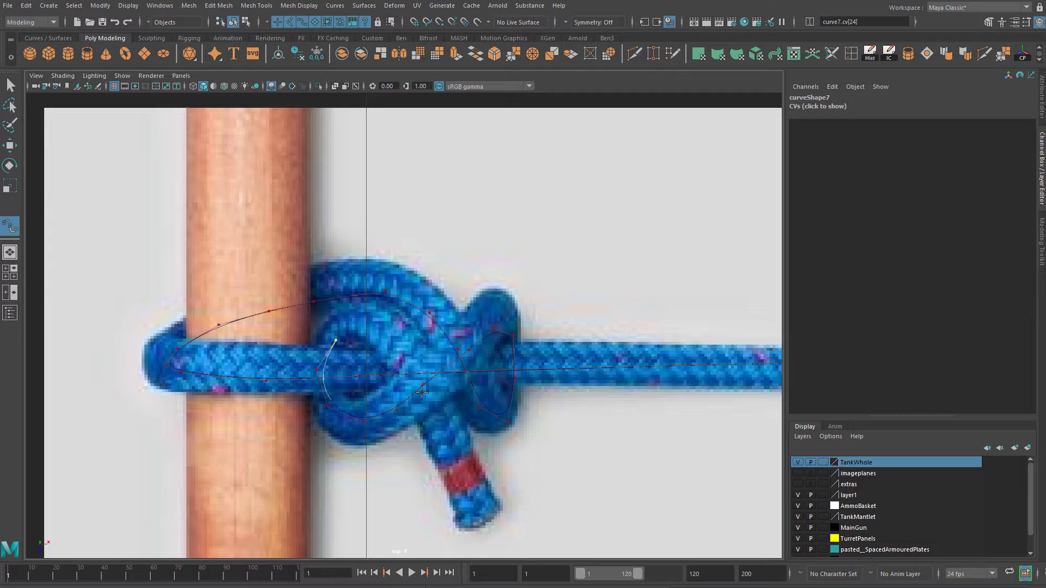
pyautogui.scroll(2, 422, 391)
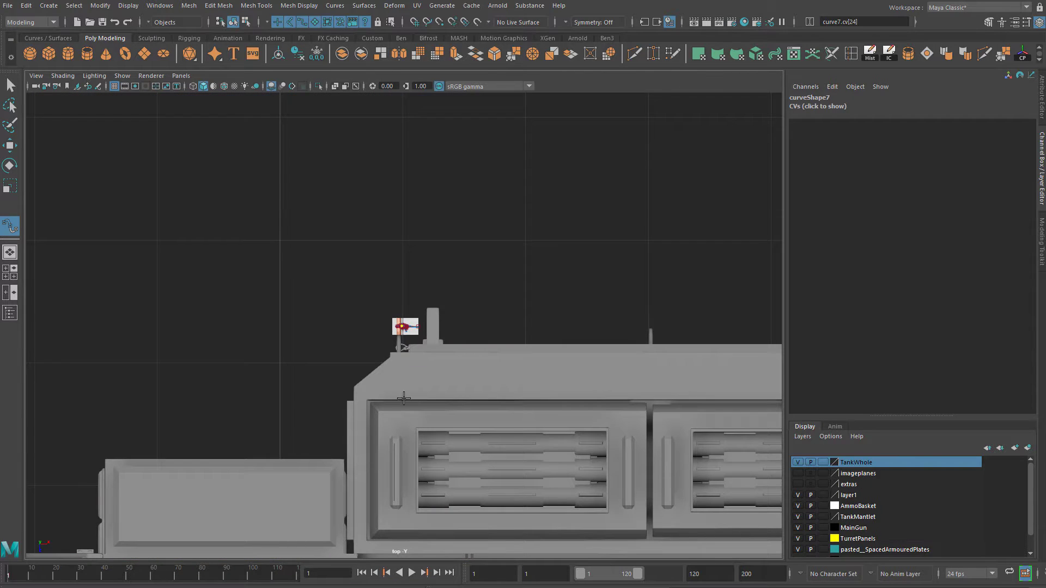
pyautogui.scroll(5, 392, 411)
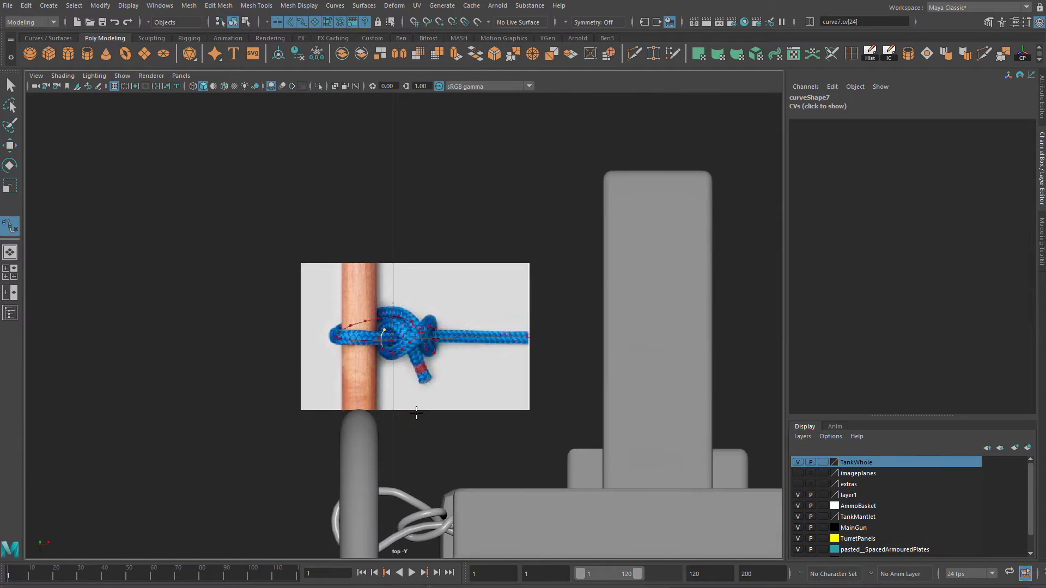
pyautogui.scroll(1, 404, 323)
pyautogui.click(406, 339)
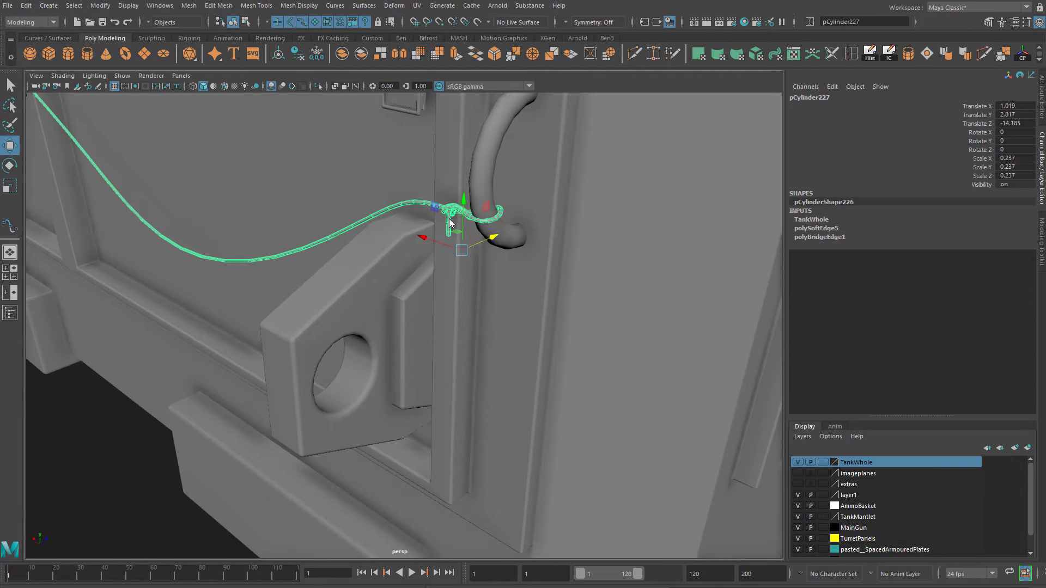
# Select a face on the rope's loose end and examine how the knot and nearby handle clip at close range.
pyautogui.click(446, 233)
pyautogui.keyDown('alt'); pyautogui.moveTo(456, 238); pyautogui.dragTo(500, 255, button='right'); pyautogui.keyUp('alt')
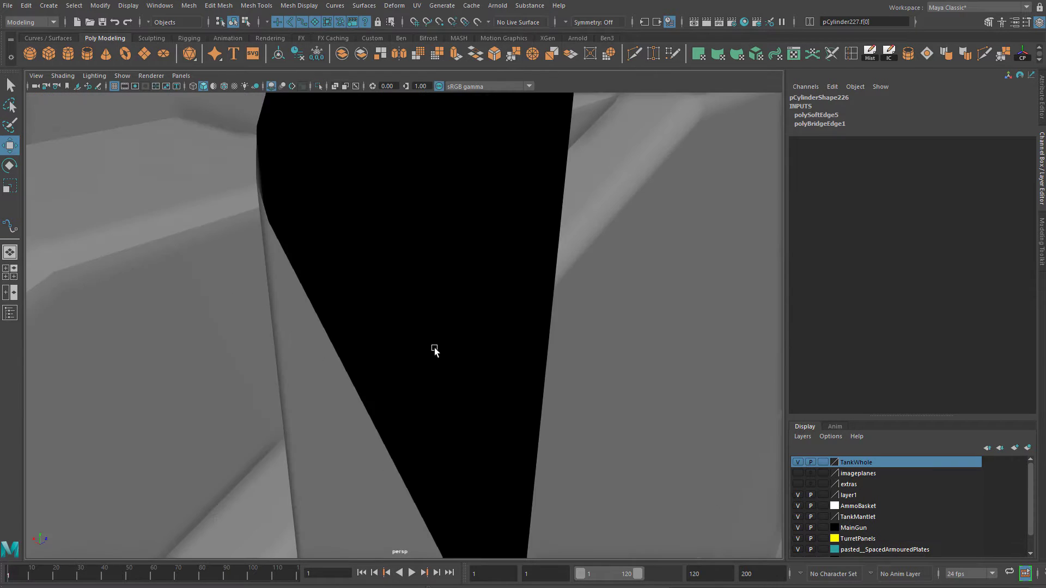
pyautogui.scroll(-3, 452, 349)
pyautogui.scroll(3, 452, 349)
pyautogui.keyDown('alt'); pyautogui.moveTo(476, 403); pyautogui.dragTo(492, 389, button='right'); pyautogui.keyUp('alt')
pyautogui.scroll(-6, 490, 376)
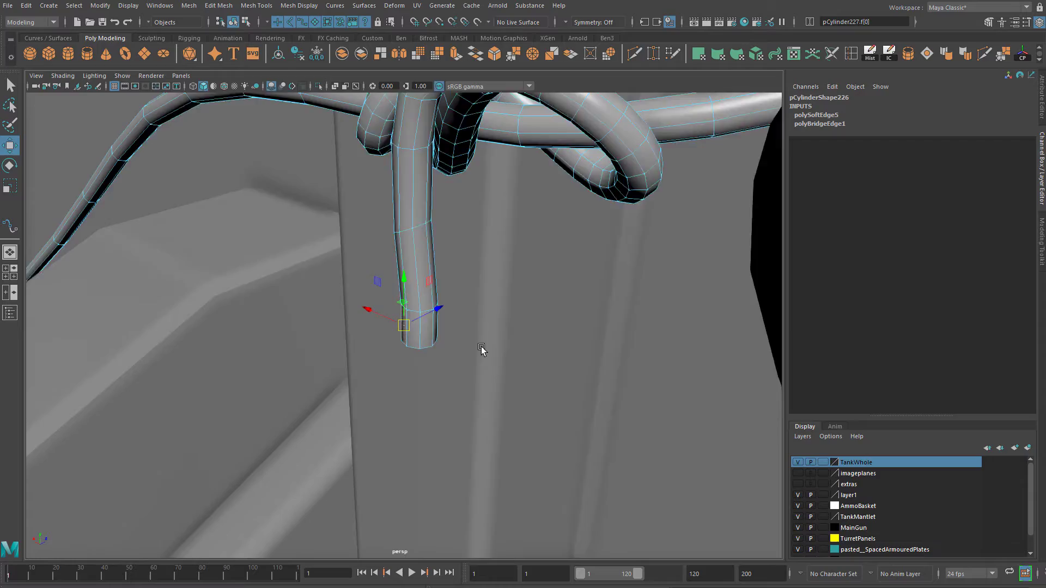
pyautogui.keyDown('alt'); pyautogui.moveTo(483, 336); pyautogui.dragTo(472, 344, button='middle'); pyautogui.keyUp('alt')
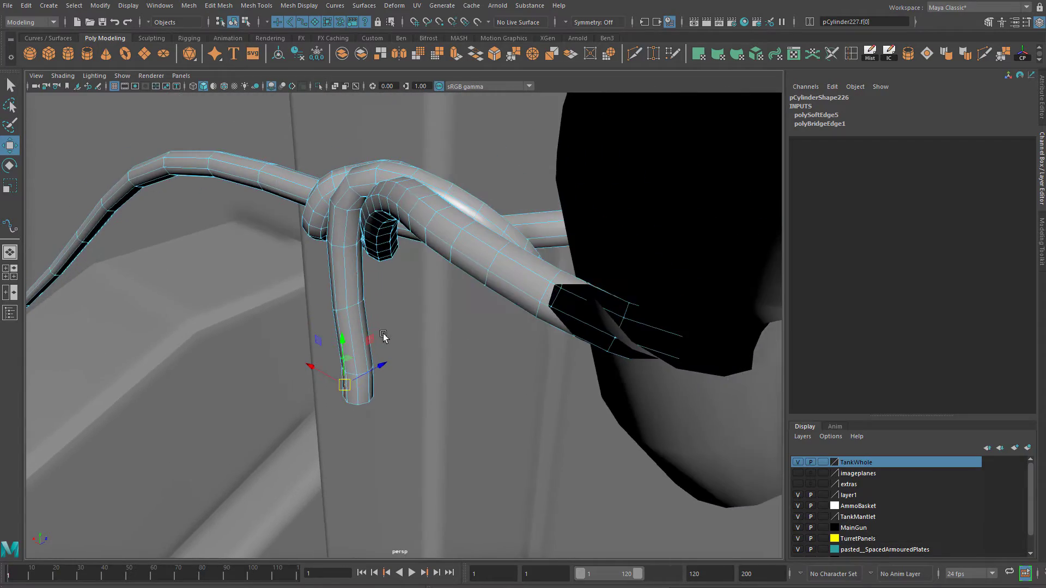
pyautogui.keyDown('alt'); pyautogui.moveTo(384, 335); pyautogui.dragTo(348, 318); pyautogui.keyUp('alt')
pyautogui.scroll(-8, 449, 337)
pyautogui.keyDown('alt'); pyautogui.moveTo(449, 337); pyautogui.dragTo(441, 233); pyautogui.keyUp('alt')
pyautogui.scroll(6, 430, 341)
pyautogui.keyDown('alt'); pyautogui.moveTo(408, 285); pyautogui.dragTo(420, 284); pyautogui.keyUp('alt')
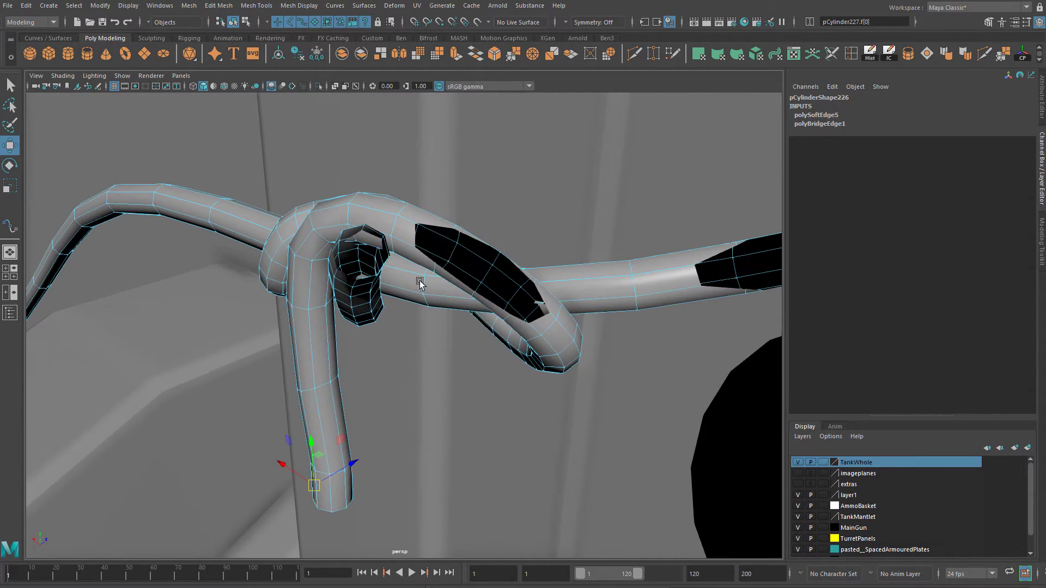
pyautogui.moveTo(480, 248)
pyautogui.keyDown('alt'); pyautogui.mouseDown()
pyautogui.moveTo(469, 248)
pyautogui.moveTo(482, 249)
pyautogui.mouseUp(); pyautogui.keyUp('alt')
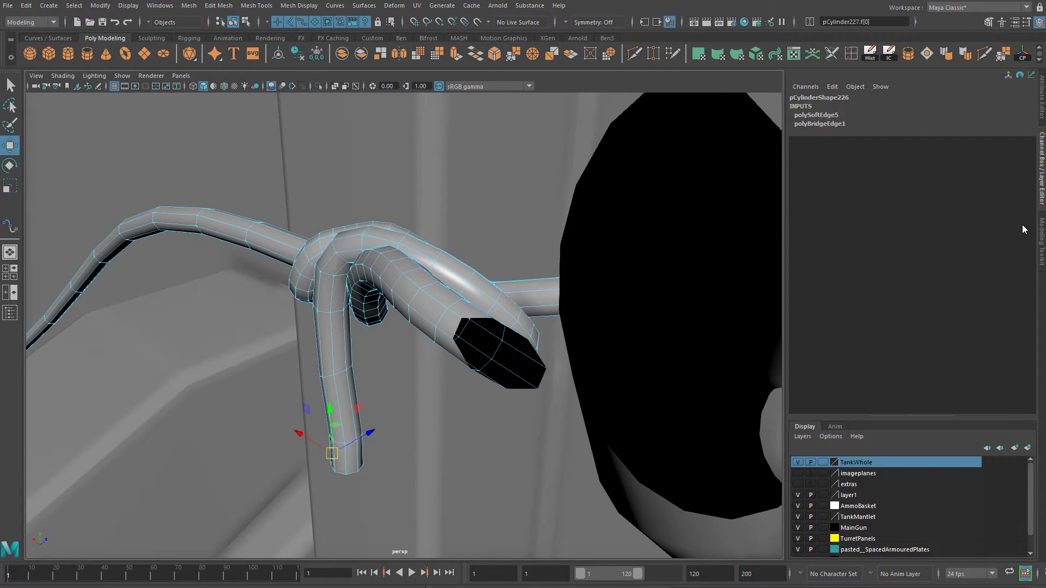
# Set the perspective camera's near clip plane to 0.010.
pyautogui.click(1040, 97)
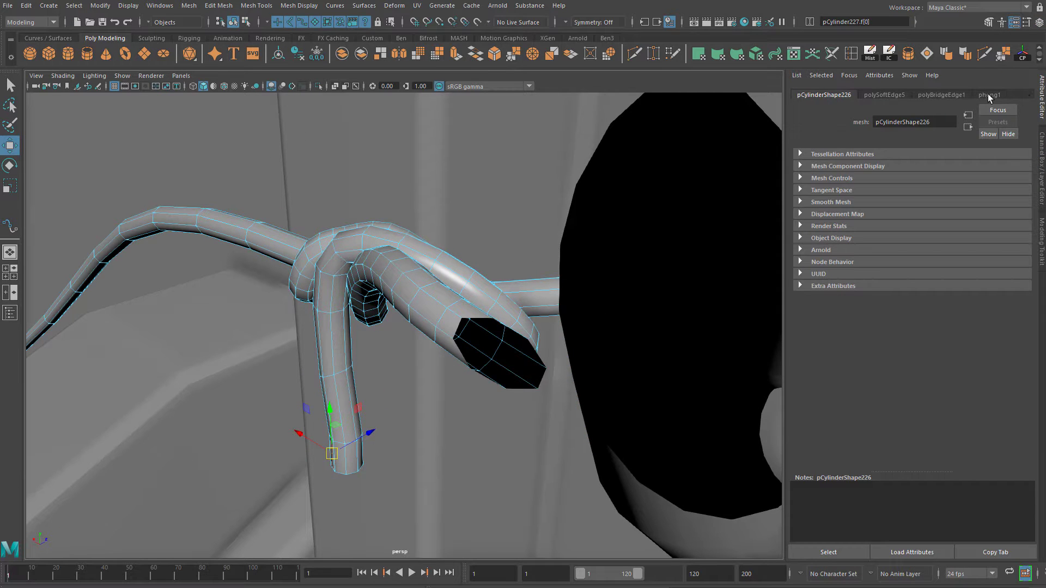
pyautogui.click(34, 86)
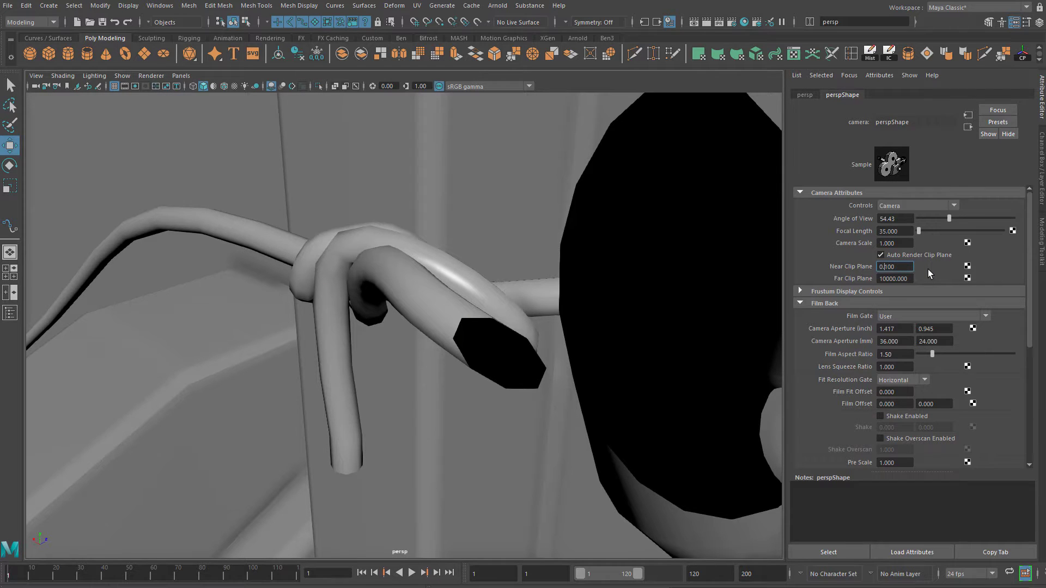
pyautogui.press('Return')
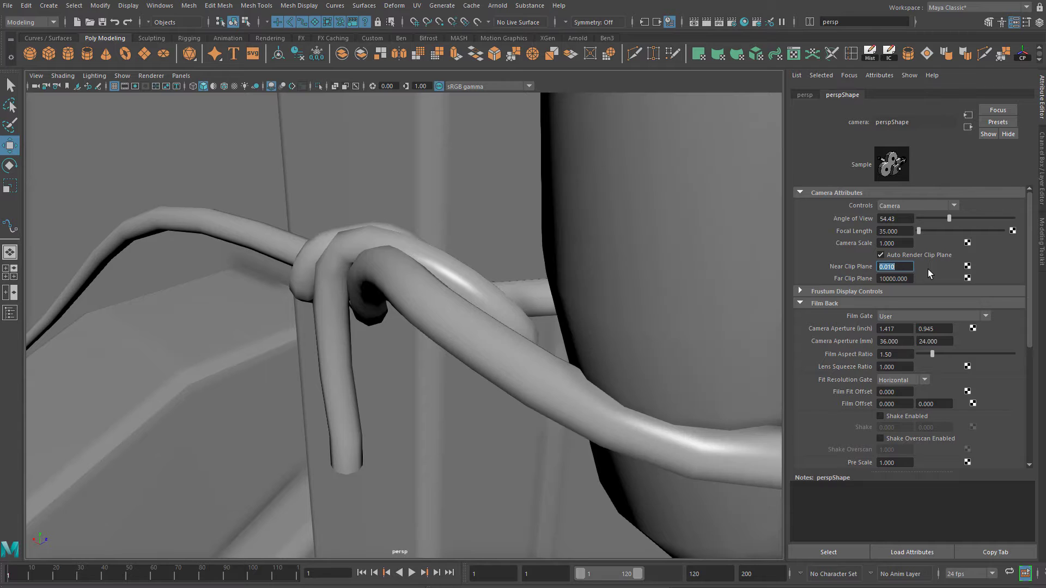
pyautogui.scroll(-6, 434, 332)
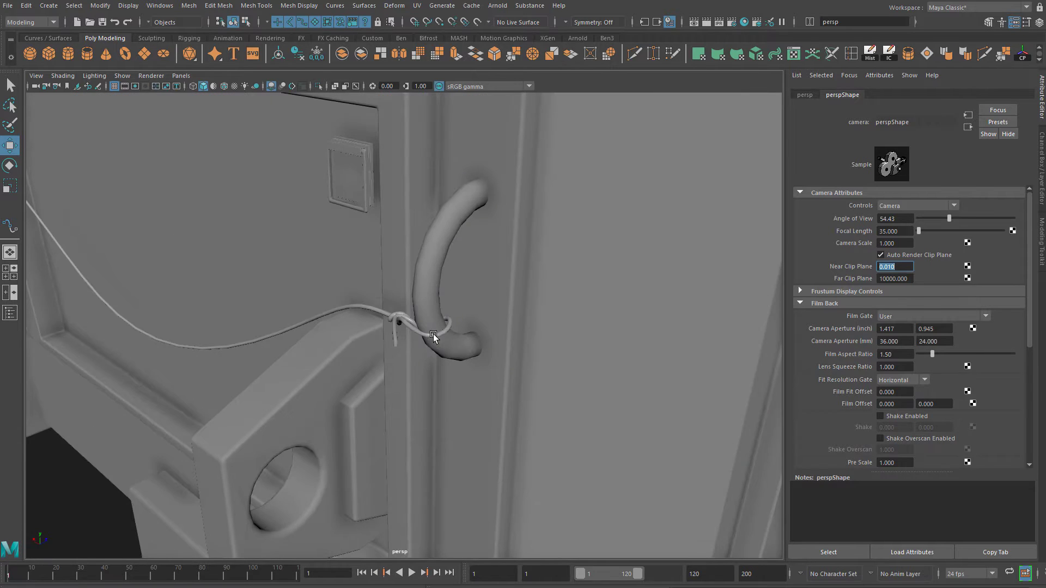
# Examine the knot reference image and the modelled rope at several zoom levels in the top view.
pyautogui.press('space')
pyautogui.press('space')
pyautogui.scroll(-10, 378, 349)
pyautogui.scroll(12, 414, 368)
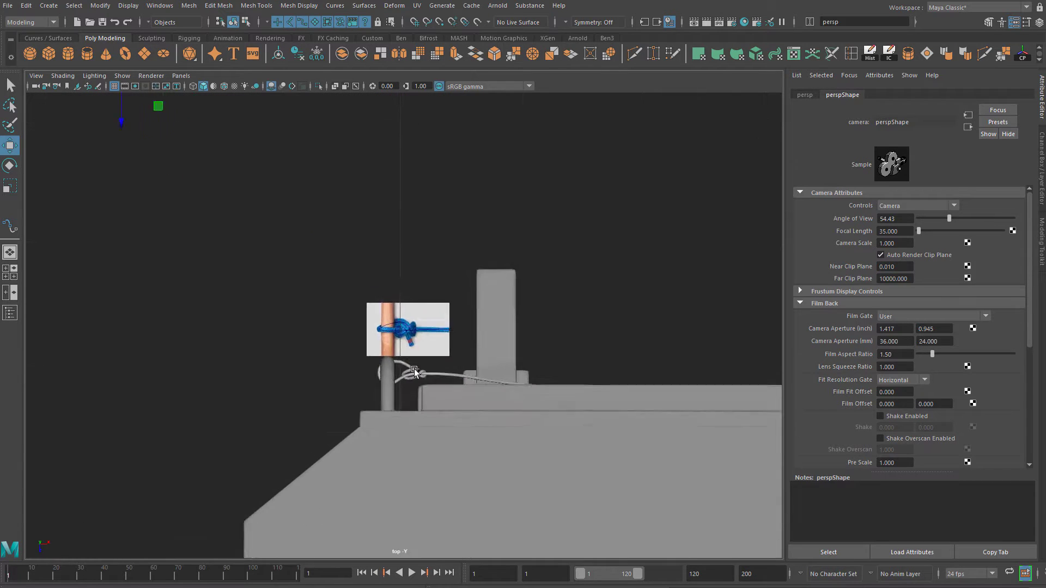
pyautogui.scroll(-12, 408, 331)
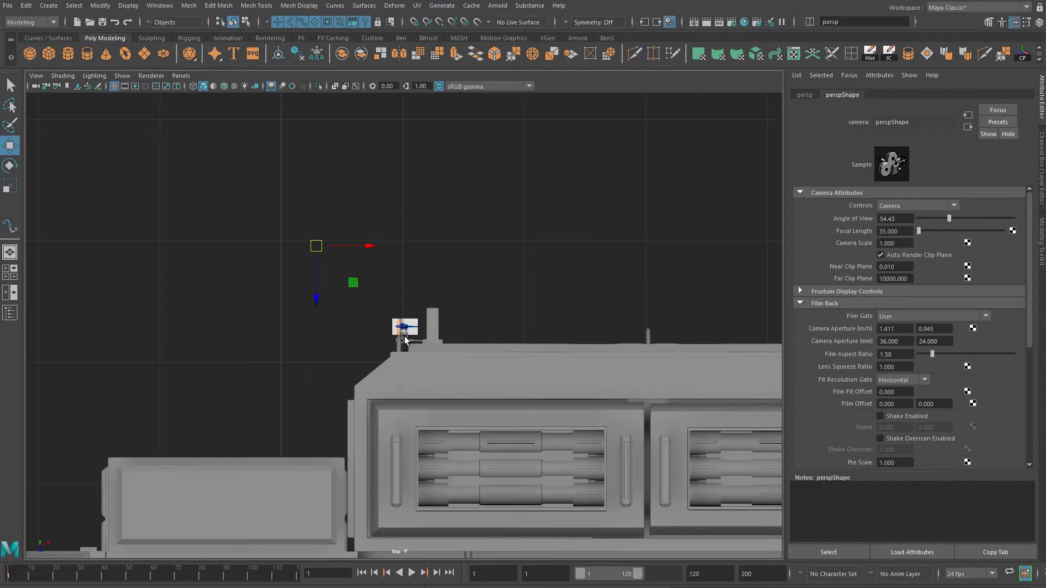
pyautogui.scroll(7, 411, 354)
pyautogui.scroll(3, 417, 371)
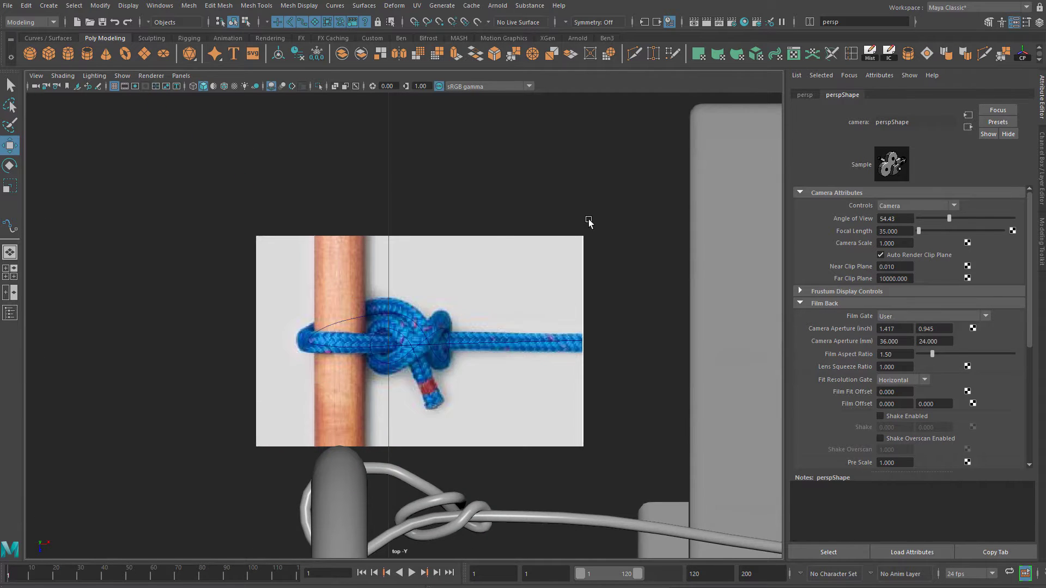
pyautogui.press('[')
# Select the rope mesh hanging across the tank's rear and inspect the whole tank from several angles.
pyautogui.click(433, 333)
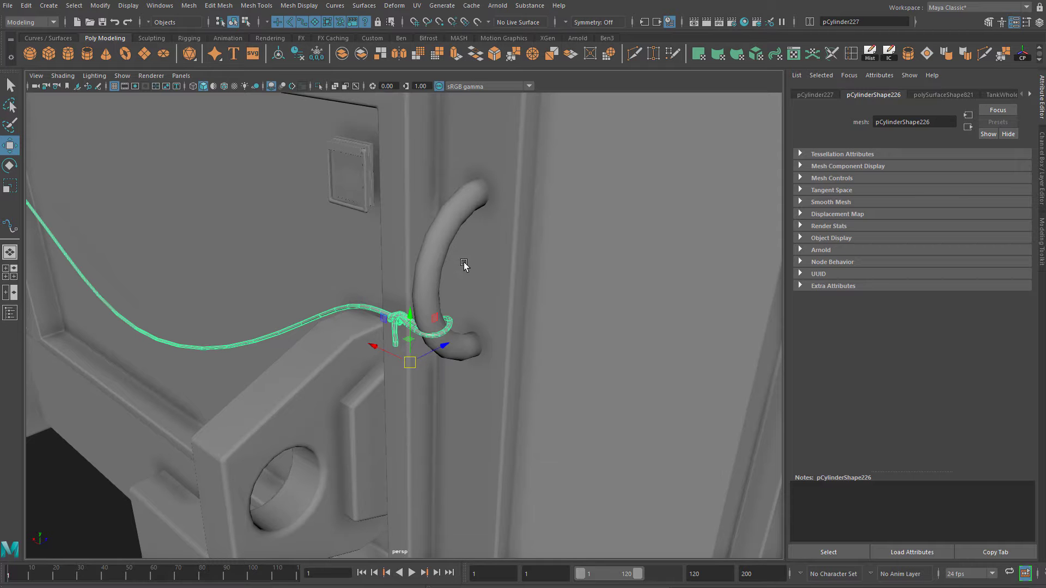
pyautogui.scroll(-12, 451, 256)
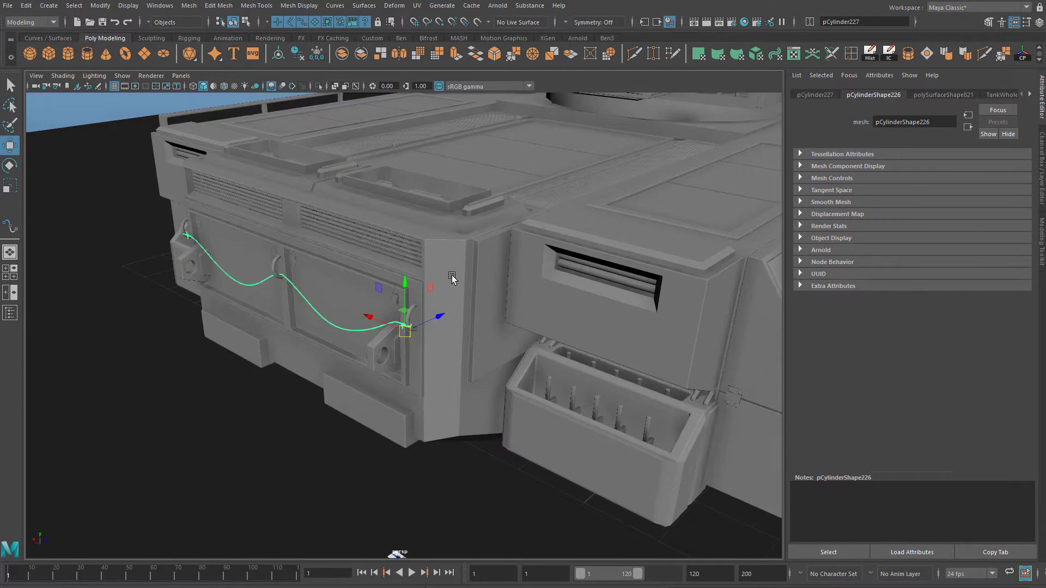
pyautogui.scroll(1, 540, 276)
pyautogui.scroll(-1, 531, 279)
pyautogui.keyDown('alt'); pyautogui.moveTo(496, 285); pyautogui.dragTo(475, 296, button='middle'); pyautogui.keyUp('alt')
pyautogui.keyDown('alt'); pyautogui.moveTo(475, 296); pyautogui.dragTo(181, 376); pyautogui.keyUp('alt')
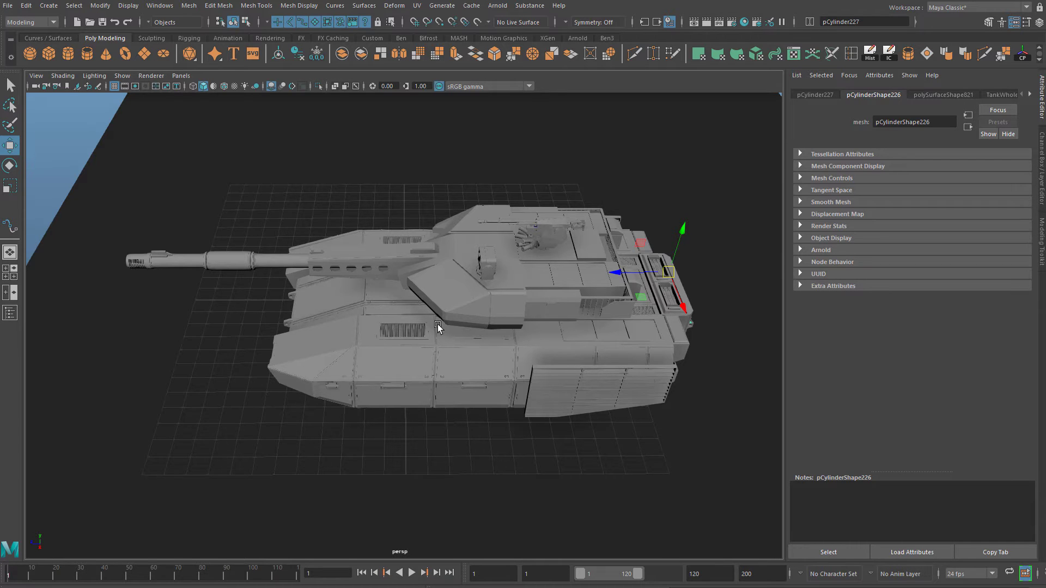
pyautogui.keyDown('alt'); pyautogui.moveTo(438, 326); pyautogui.dragTo(262, 321); pyautogui.keyUp('alt')
pyautogui.keyDown('alt'); pyautogui.moveTo(511, 350); pyautogui.dragTo(452, 367); pyautogui.keyUp('alt')
pyautogui.keyDown('alt'); pyautogui.moveTo(452, 367); pyautogui.dragTo(451, 359, button='middle'); pyautogui.keyUp('alt')
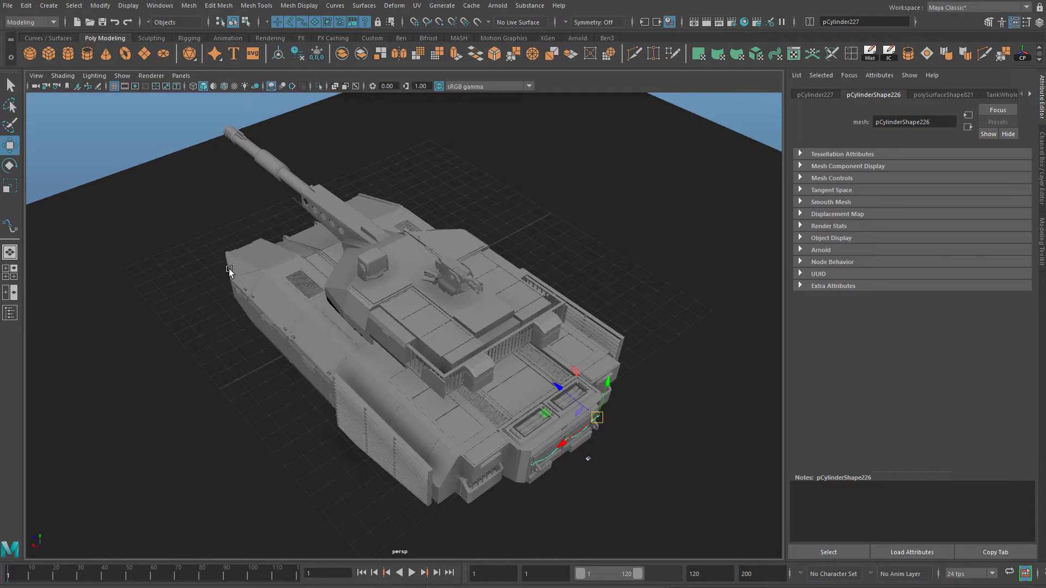
pyautogui.scroll(-2, 364, 243)
pyautogui.scroll(2, 374, 254)
pyautogui.moveTo(352, 235)
pyautogui.keyDown('alt'); pyautogui.mouseDown()
pyautogui.moveTo(375, 254)
pyautogui.moveTo(364, 245)
pyautogui.mouseUp(); pyautogui.keyUp('alt')
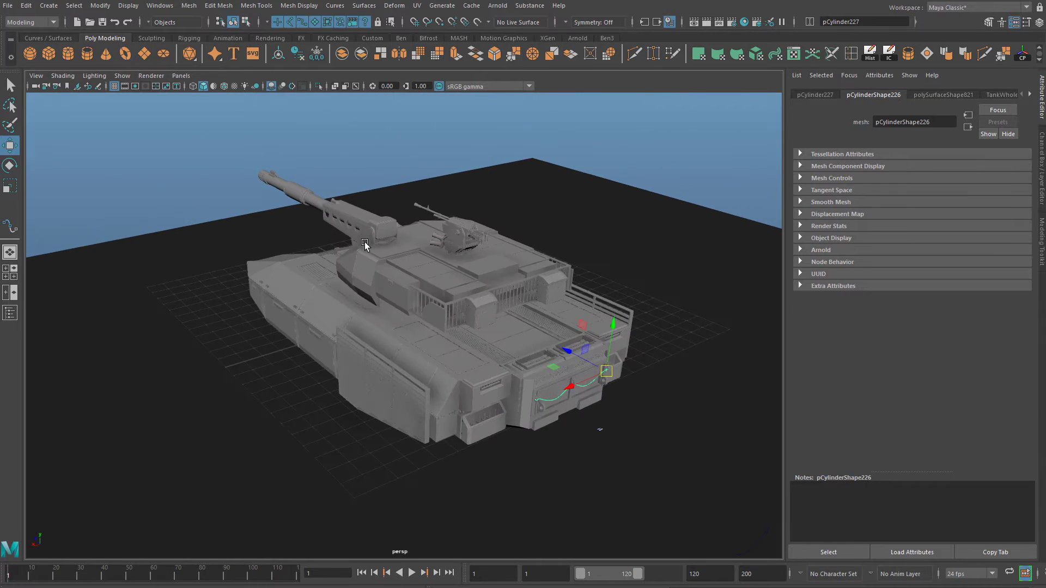
# Set the linear working unit to meter in the application preferences and save them.
pyautogui.click(160, 7)
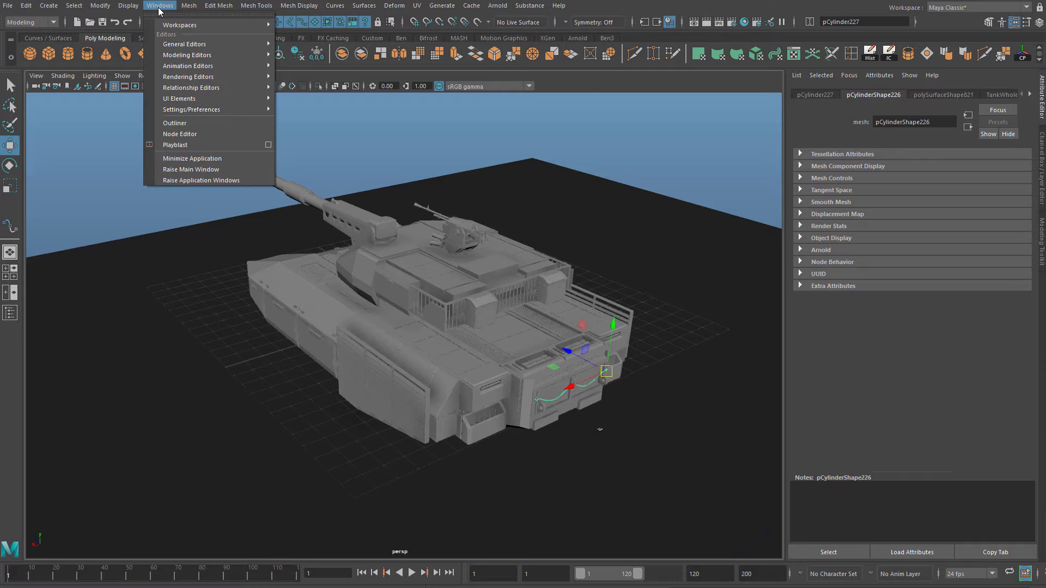
pyautogui.moveTo(214, 112)
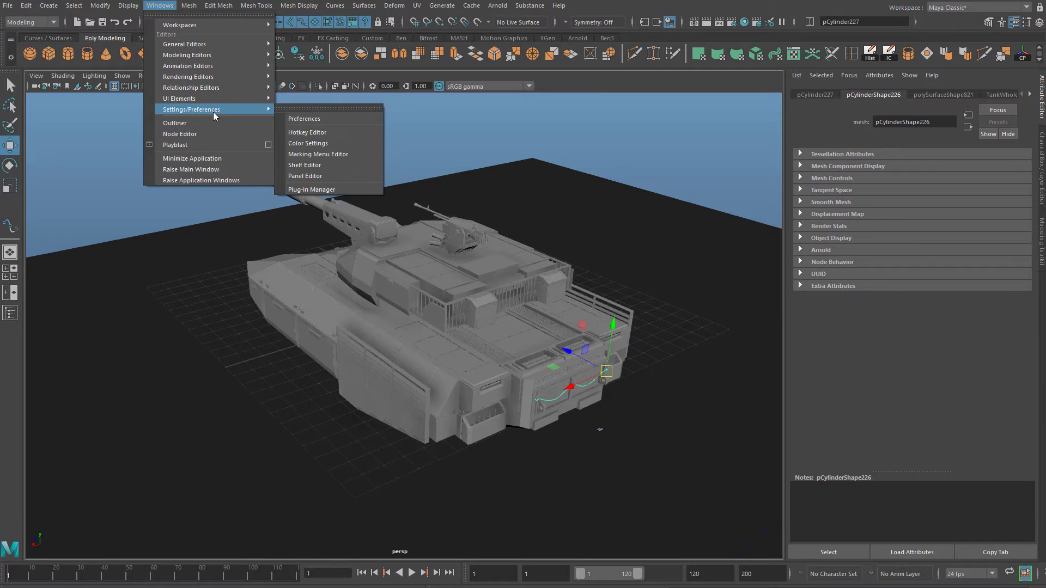
pyautogui.click(322, 120)
pyautogui.click(398, 225)
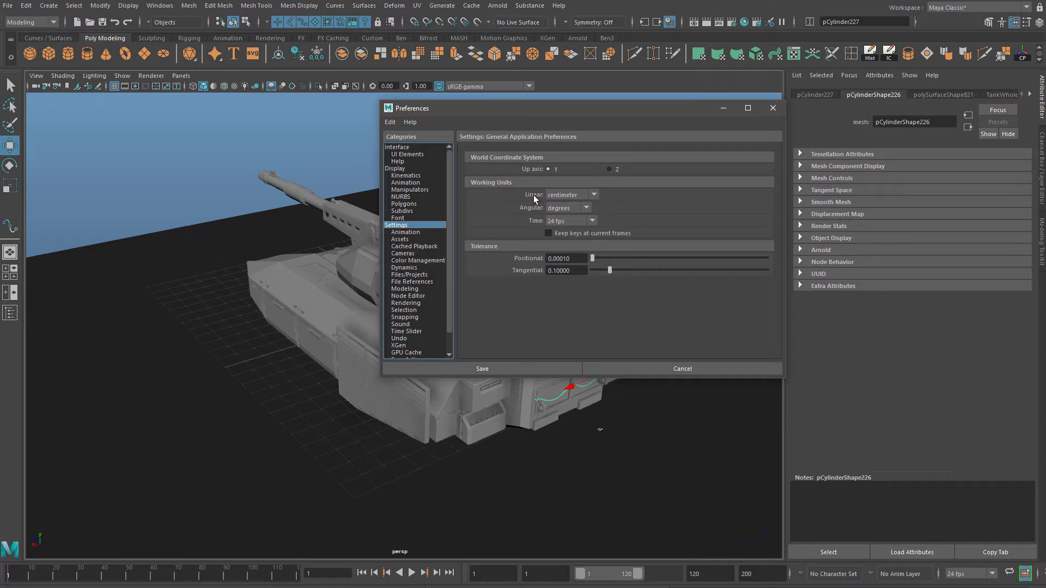
pyautogui.click(570, 195)
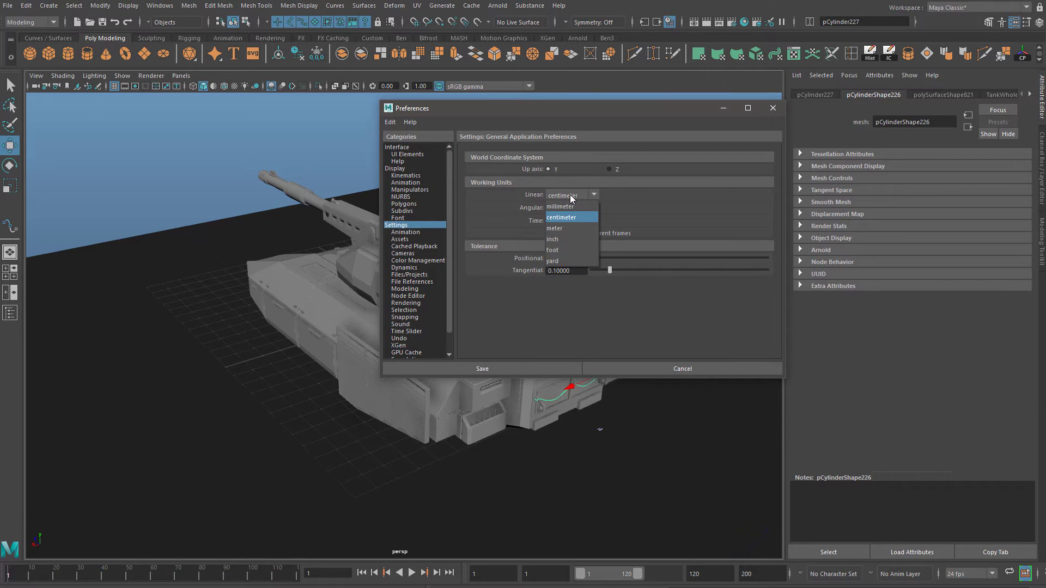
pyautogui.click(569, 231)
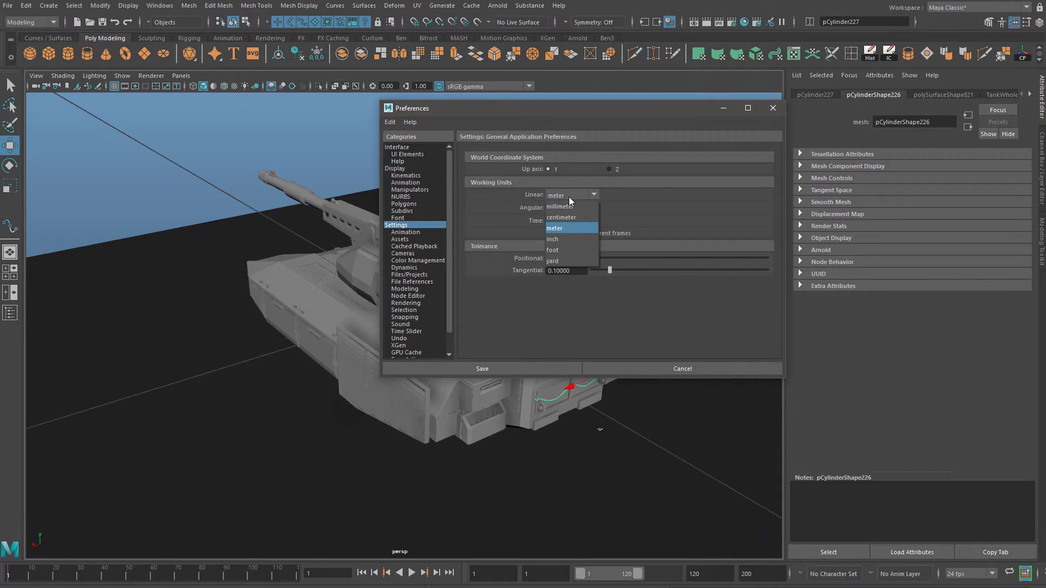
pyautogui.click(565, 230)
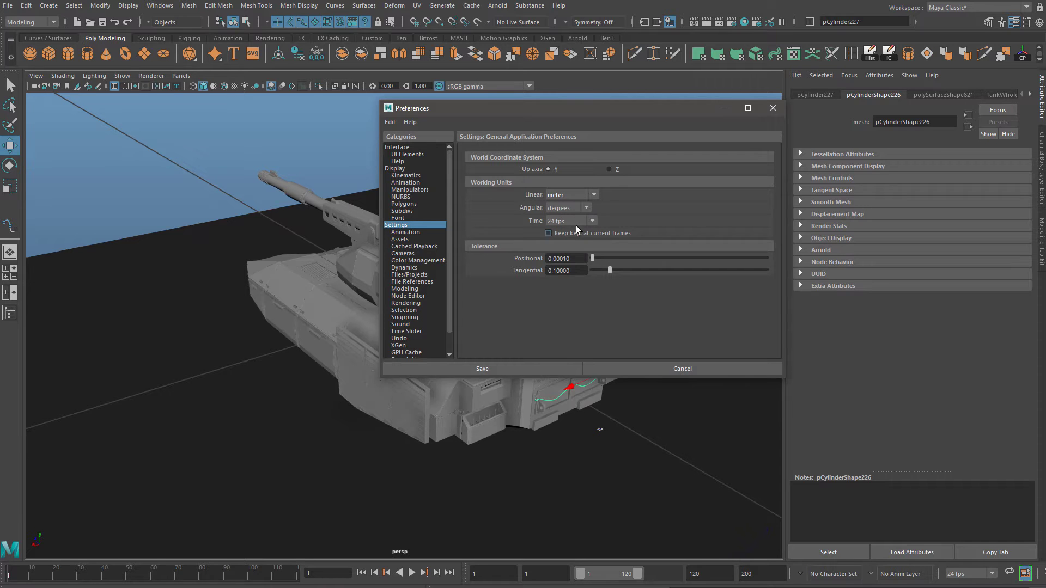
pyautogui.click(528, 369)
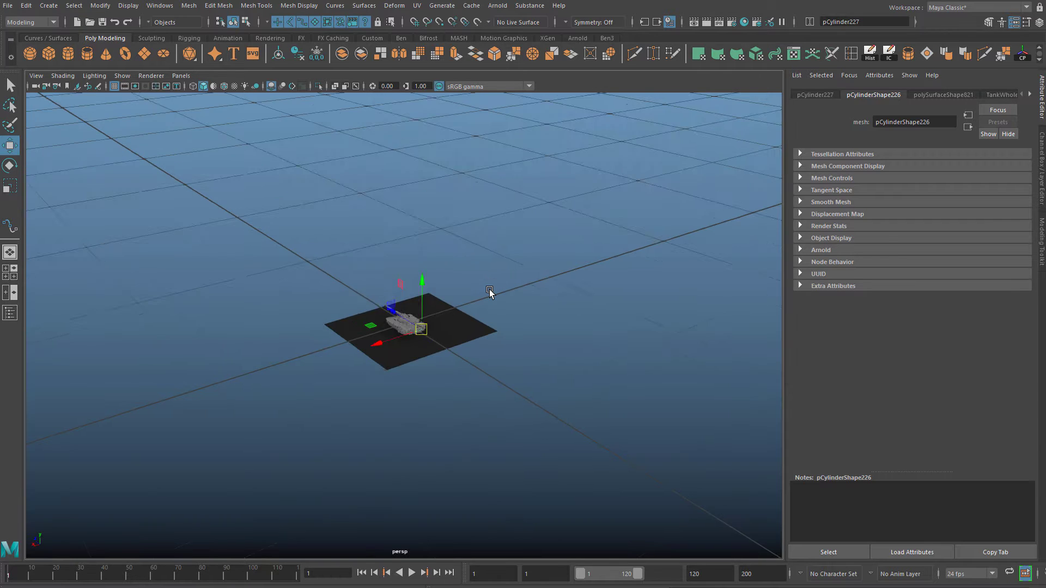
# Inspect the tank's scale against the grid and select the hull's side panel mesh.
pyautogui.keyDown('alt'); pyautogui.moveTo(459, 277); pyautogui.dragTo(427, 326); pyautogui.keyUp('alt')
pyautogui.scroll(5, 427, 326)
pyautogui.keyDown('alt'); pyautogui.moveTo(426, 327); pyautogui.dragTo(444, 300, button='right'); pyautogui.keyUp('alt')
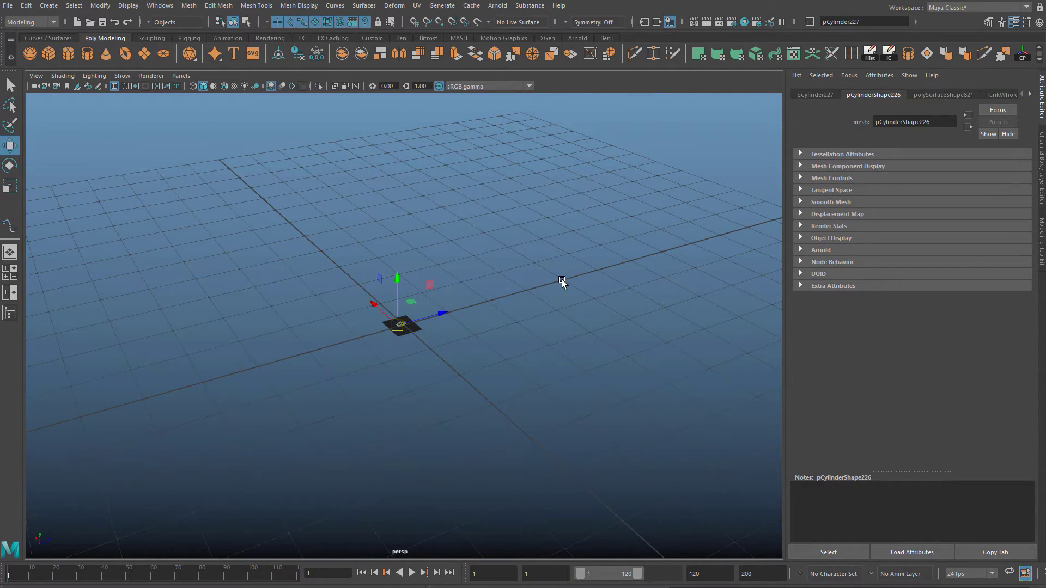
pyautogui.scroll(1, 488, 304)
pyautogui.scroll(-3, 450, 306)
pyautogui.scroll(3, 451, 302)
pyautogui.scroll(-2, 446, 250)
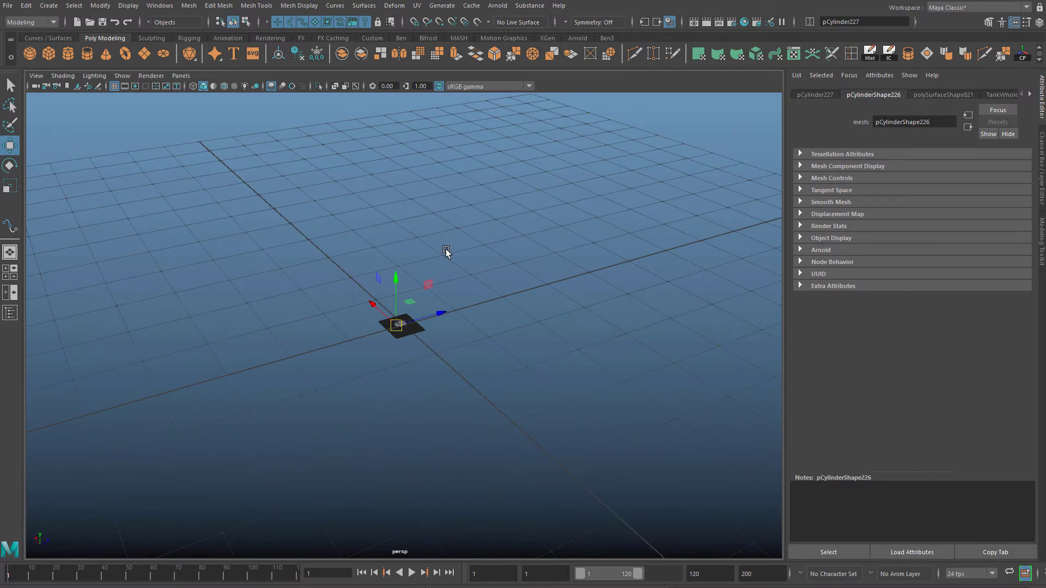
pyautogui.moveTo(445, 252)
pyautogui.keyDown('alt'); pyautogui.mouseDown()
pyautogui.moveTo(472, 246)
pyautogui.moveTo(411, 252)
pyautogui.moveTo(462, 252)
pyautogui.mouseUp(); pyautogui.keyUp('alt')
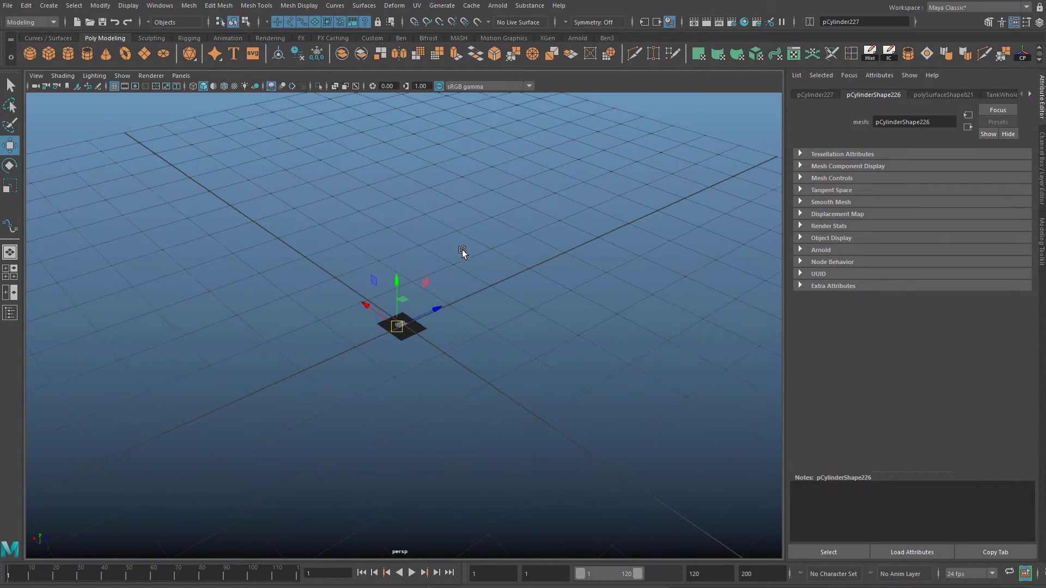
pyautogui.scroll(10, 462, 252)
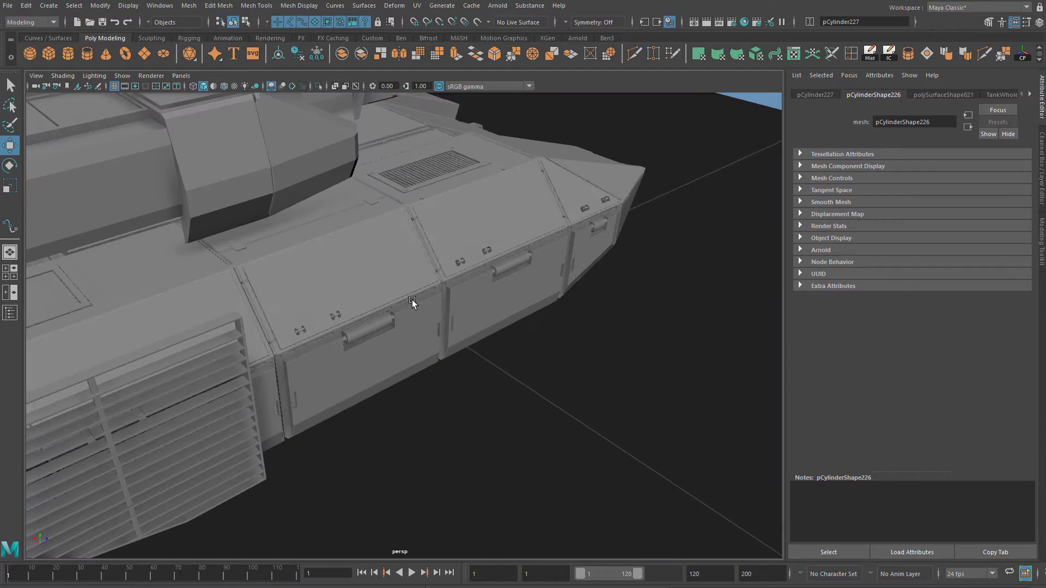
pyautogui.click(412, 300)
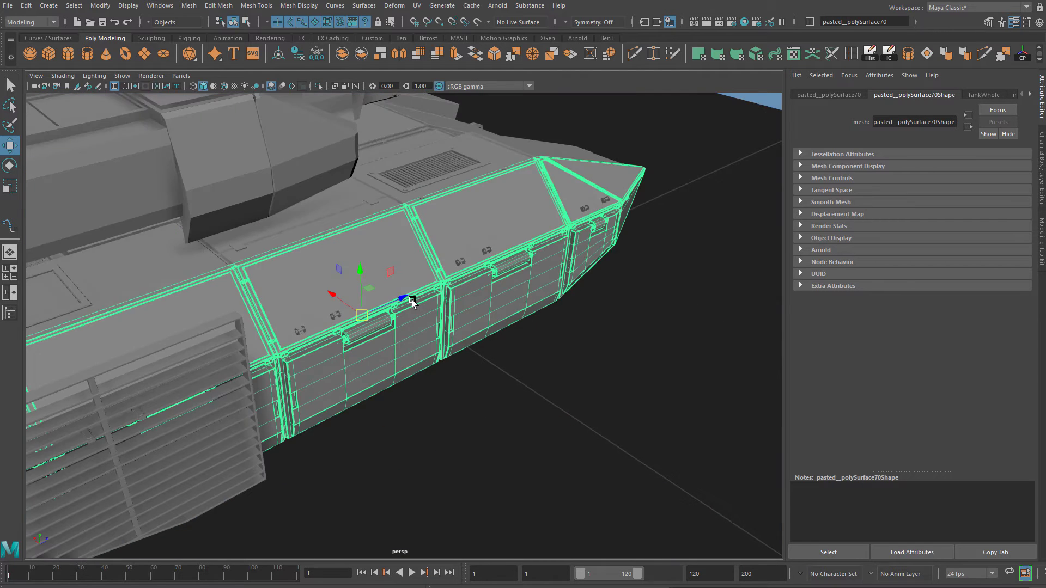
# Compare the whole tank's size with the ground plane and the grid from several distances and angles.
pyautogui.scroll(-10, 412, 300)
pyautogui.moveTo(459, 296)
pyautogui.keyDown('alt'); pyautogui.mouseDown()
pyautogui.moveTo(432, 273)
pyautogui.moveTo(421, 329)
pyautogui.moveTo(457, 291)
pyautogui.mouseUp(); pyautogui.keyUp('alt')
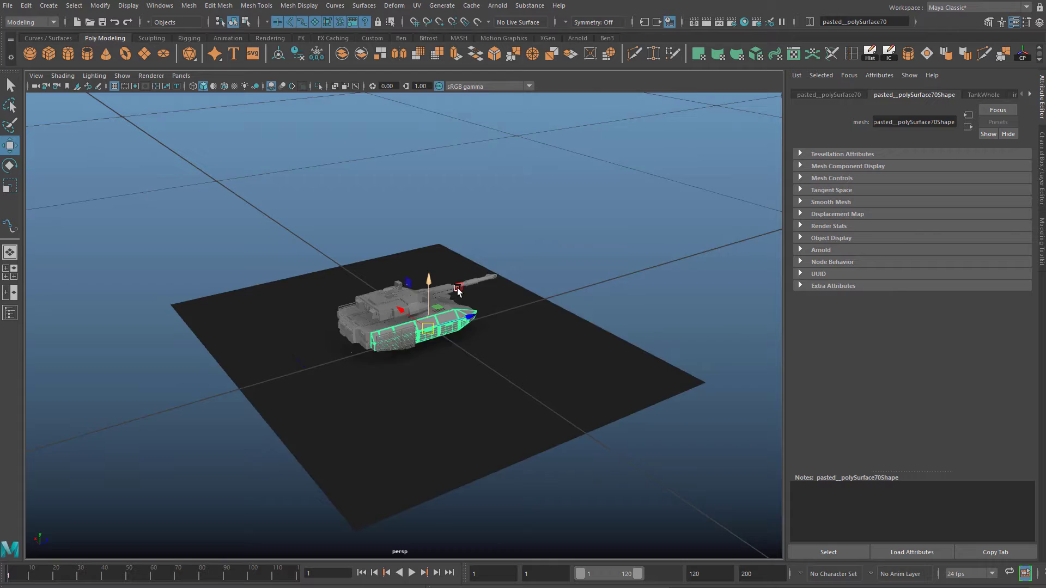
pyautogui.scroll(4, 458, 289)
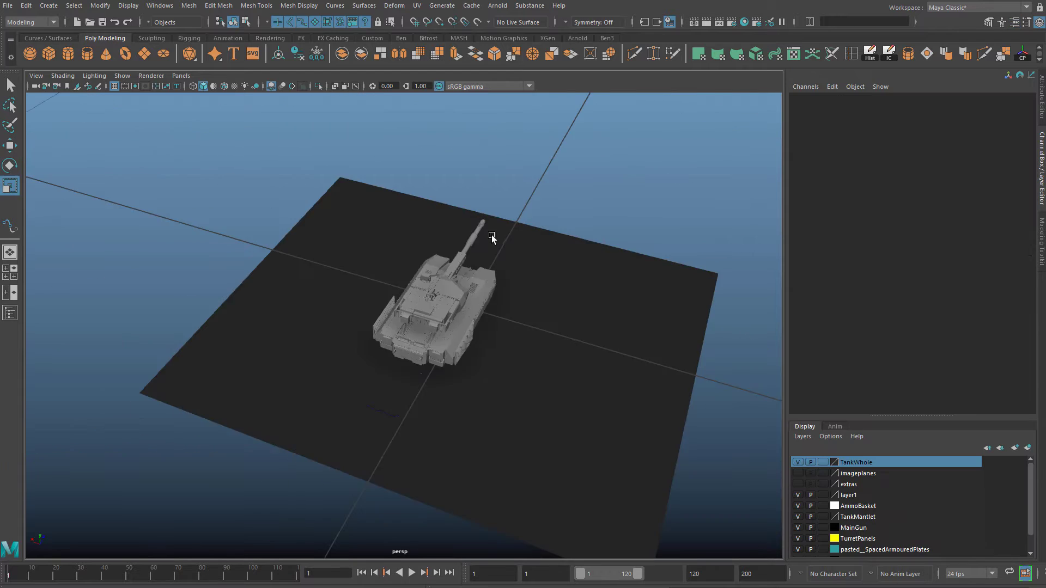
pyautogui.scroll(-8, 491, 239)
pyautogui.scroll(4, 413, 318)
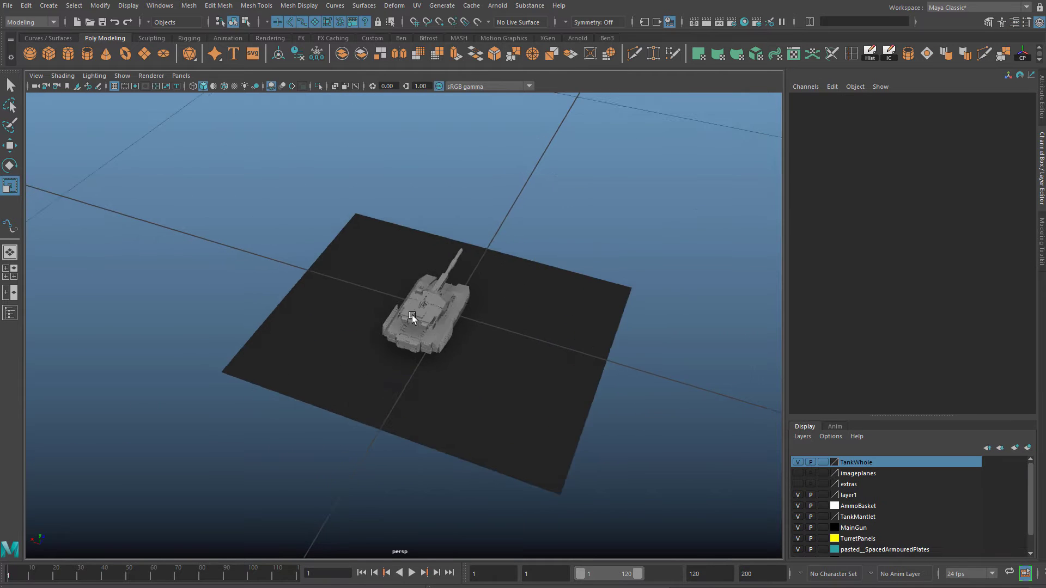
pyautogui.keyDown('alt'); pyautogui.moveTo(413, 317); pyautogui.dragTo(384, 299); pyautogui.keyUp('alt')
pyautogui.scroll(-10, 416, 292)
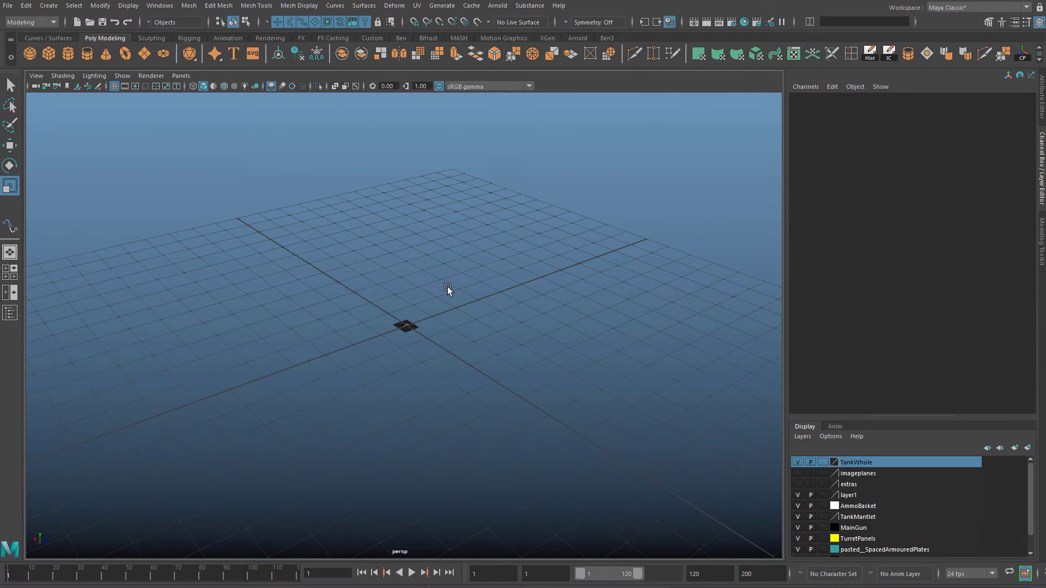
pyautogui.scroll(5, 527, 268)
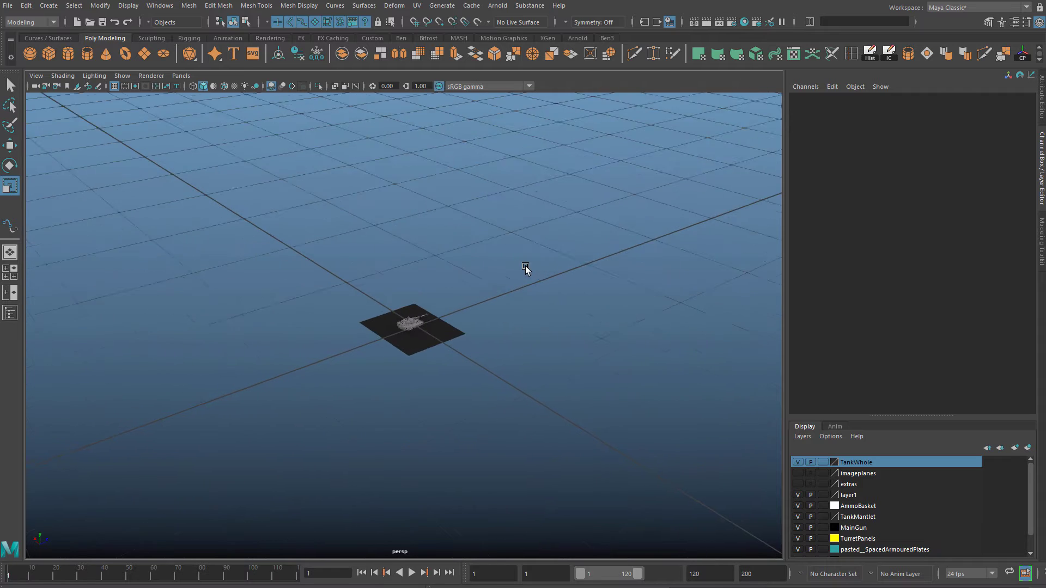
pyautogui.scroll(-5, 484, 285)
pyautogui.scroll(3, 436, 283)
pyautogui.scroll(-3, 572, 256)
pyautogui.scroll(8, 416, 346)
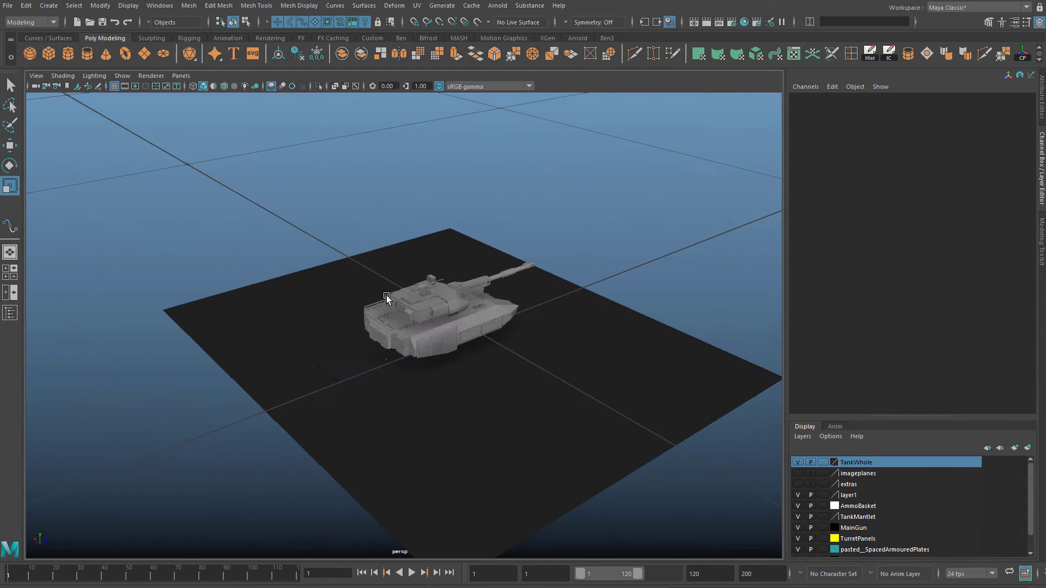
# Try to move the whole tank together with its ground plane along X to a Translate X of -0.421.
pyautogui.keyDown('alt'); pyautogui.moveTo(387, 295); pyautogui.dragTo(797, 532); pyautogui.keyUp('alt')
pyautogui.scroll(6, 544, 392)
pyautogui.scroll(-4, 436, 360)
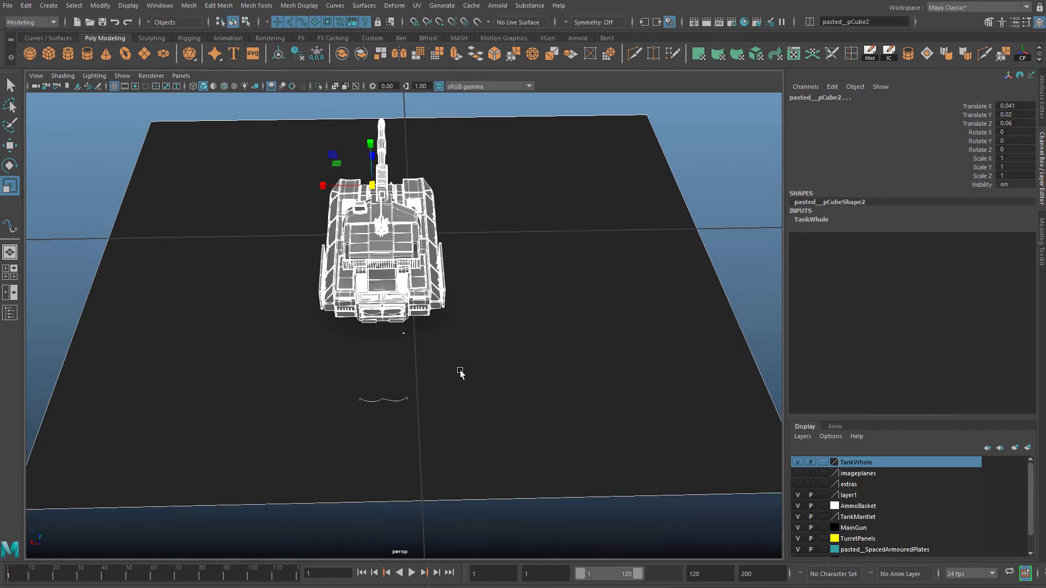
pyautogui.scroll(3, 460, 373)
pyautogui.scroll(-2, 848, 497)
pyautogui.scroll(2, 847, 526)
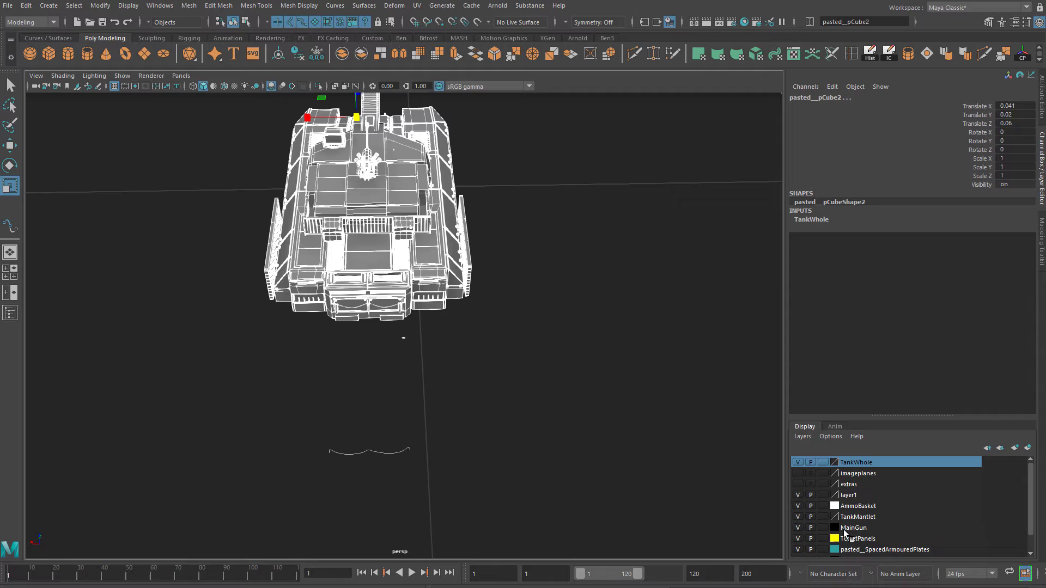
pyautogui.keyDown('alt'); pyautogui.moveTo(432, 385); pyautogui.dragTo(423, 332); pyautogui.keyUp('alt')
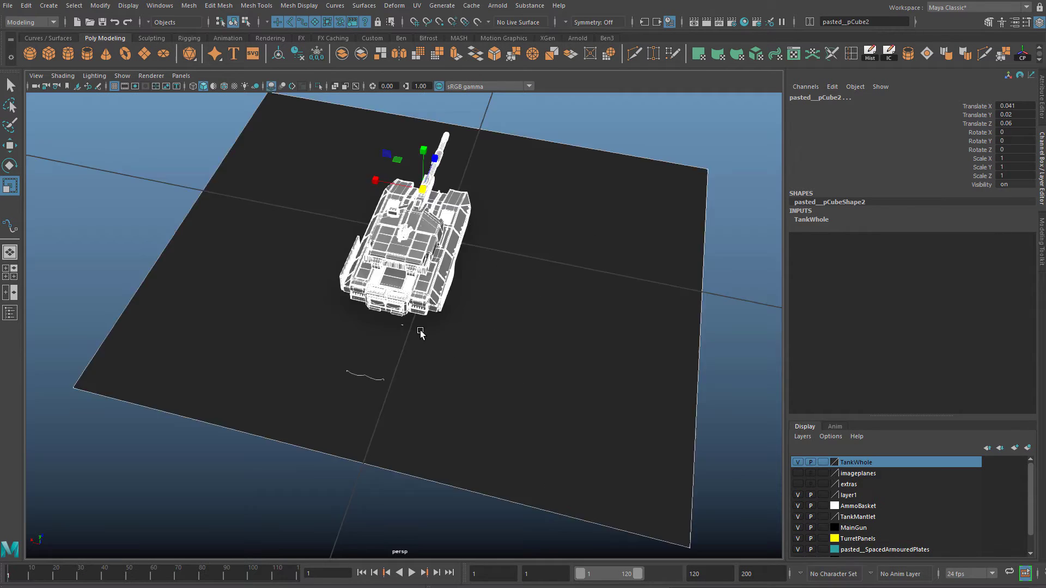
pyautogui.press('w')
pyautogui.moveTo(373, 182); pyautogui.dragTo(743, 250)
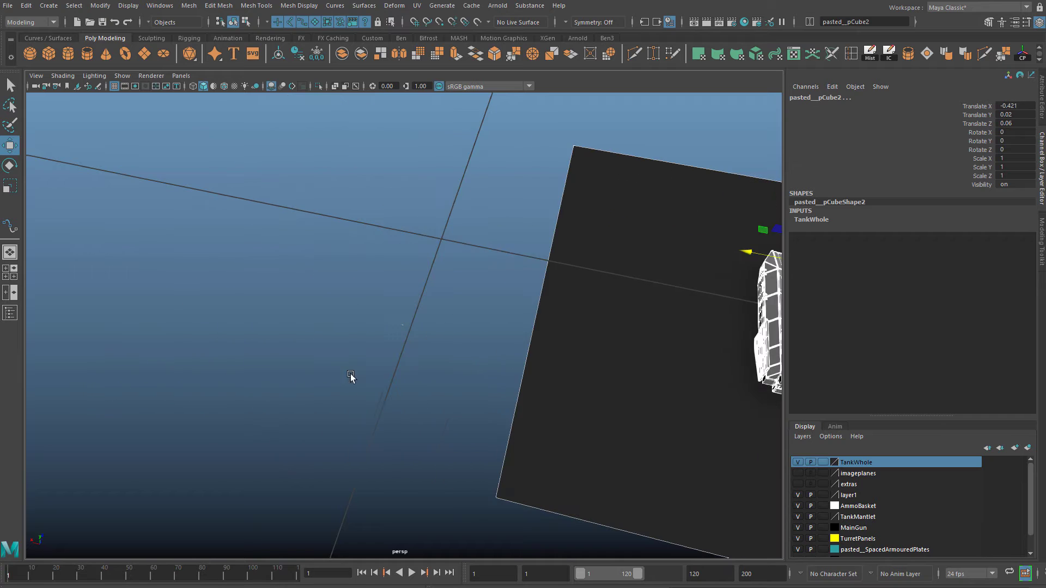
pyautogui.scroll(8, 426, 330)
pyautogui.keyDown('alt'); pyautogui.moveTo(426, 329); pyautogui.dragTo(470, 383); pyautogui.keyUp('alt')
pyautogui.click(470, 383)
pyautogui.scroll(5, 352, 293)
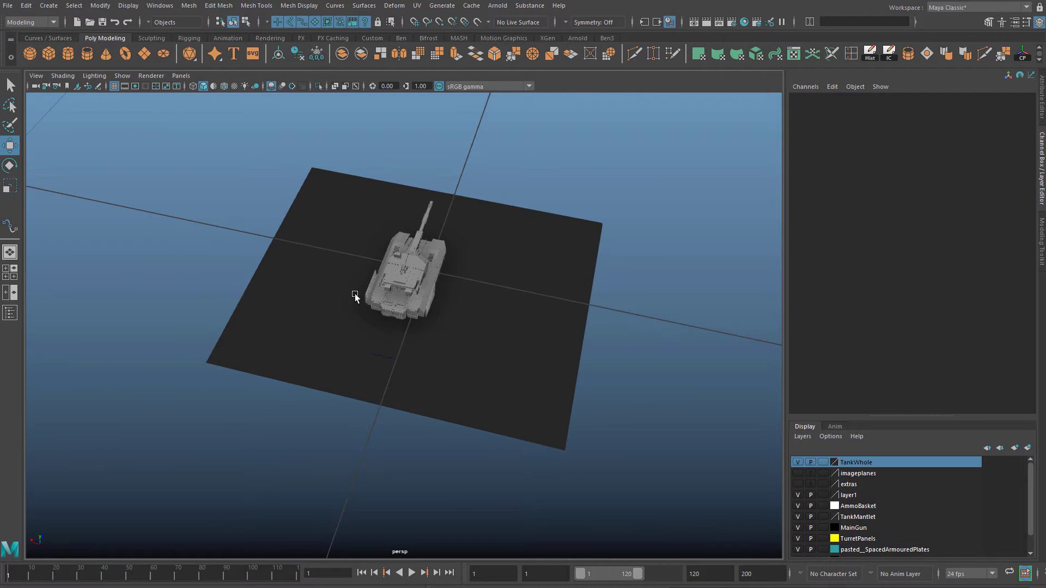
# Select every scene object from group through curve7 in the Outliner and combine them all into one group.
pyautogui.click(15, 313)
pyautogui.click(102, 197)
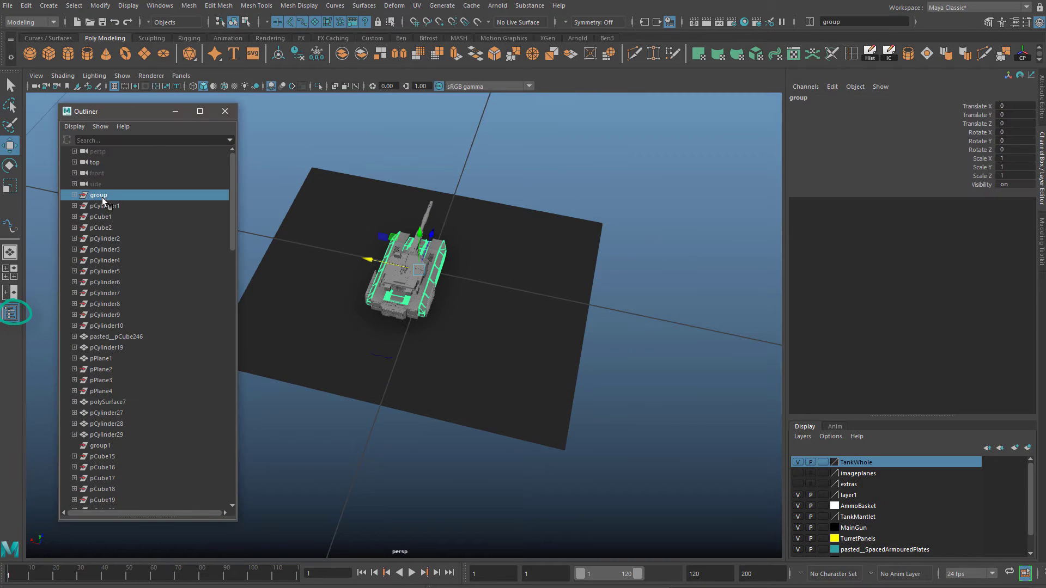
pyautogui.scroll(-15, 131, 252)
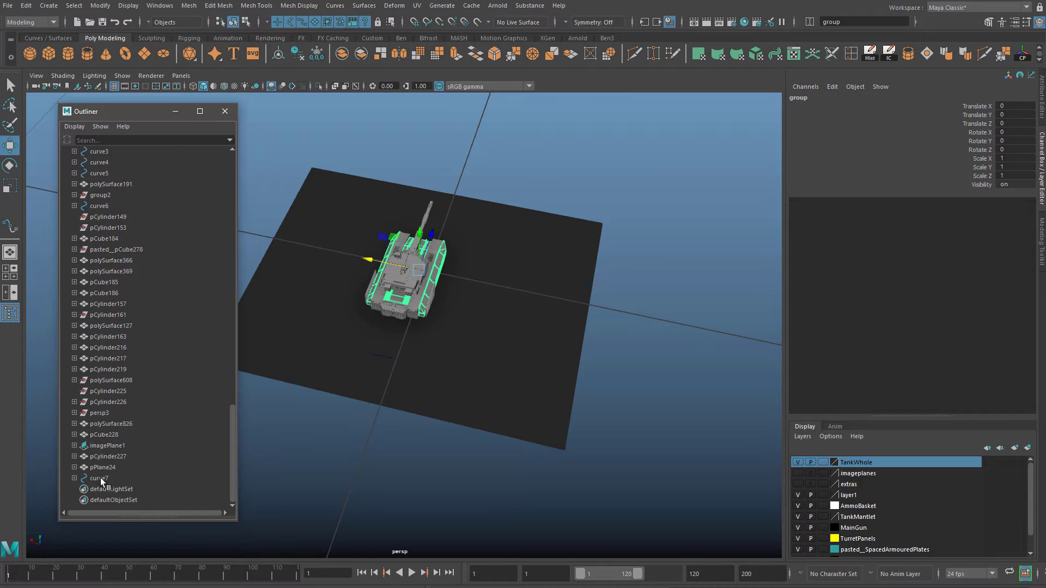
pyautogui.keyDown('shift'); pyautogui.click(109, 479); pyautogui.keyUp('shift')
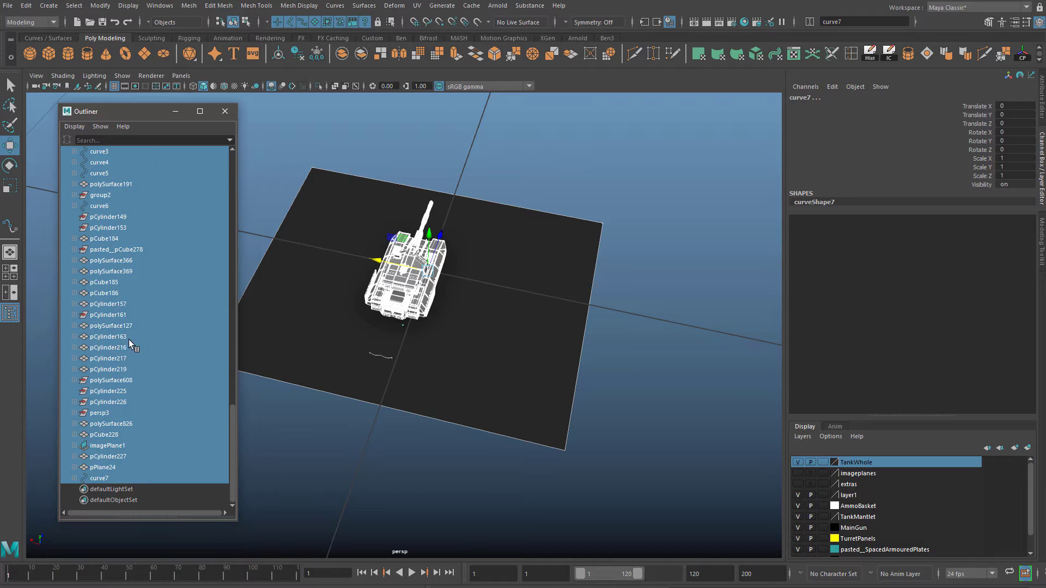
pyautogui.scroll(15, 132, 344)
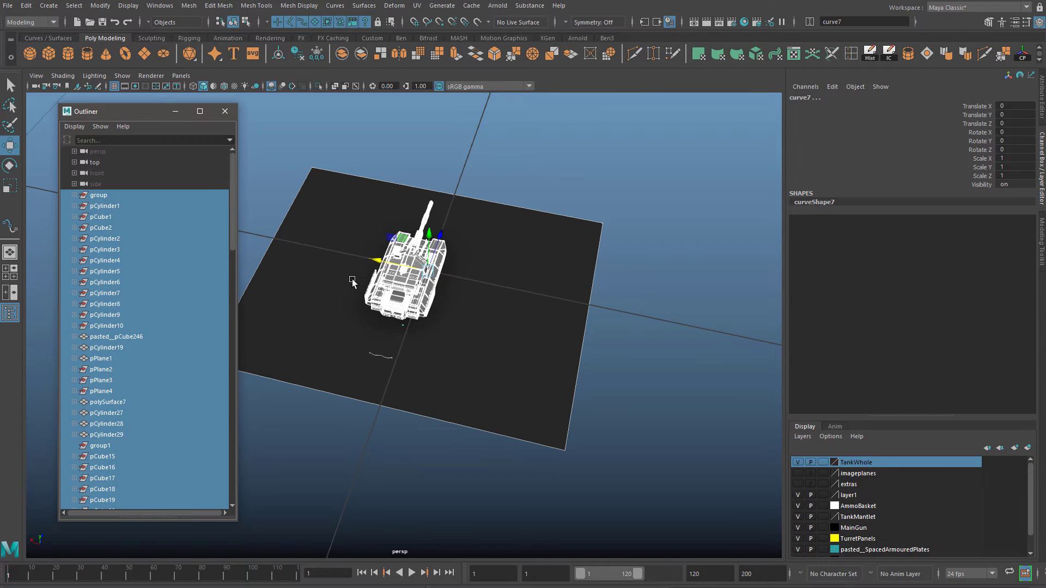
pyautogui.scroll(-5, 352, 281)
pyautogui.scroll(-5, 132, 261)
pyautogui.scroll(5, 138, 299)
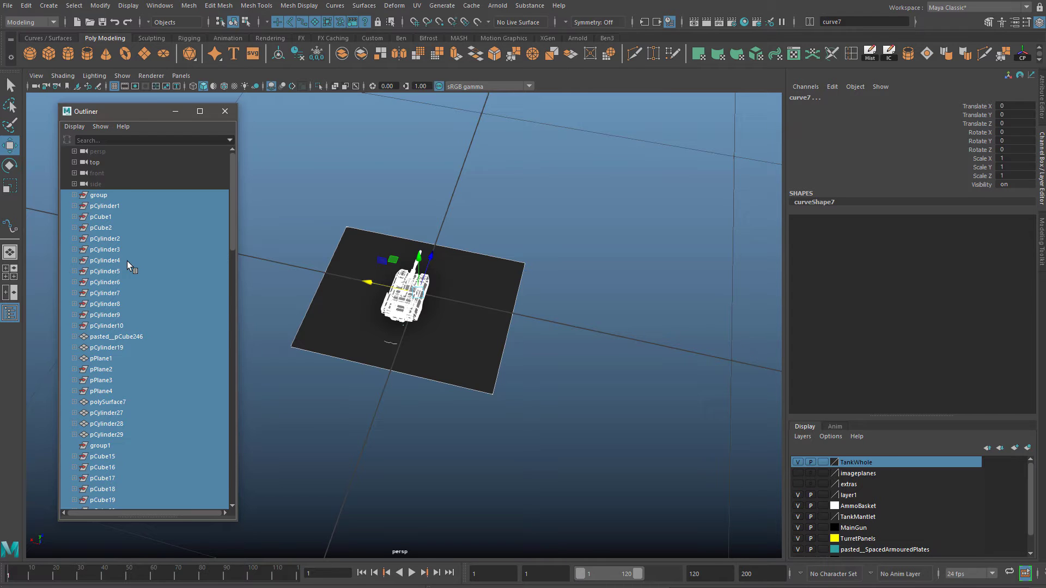
pyautogui.hotkey('ctrl', 'g')
pyautogui.click(75, 195)
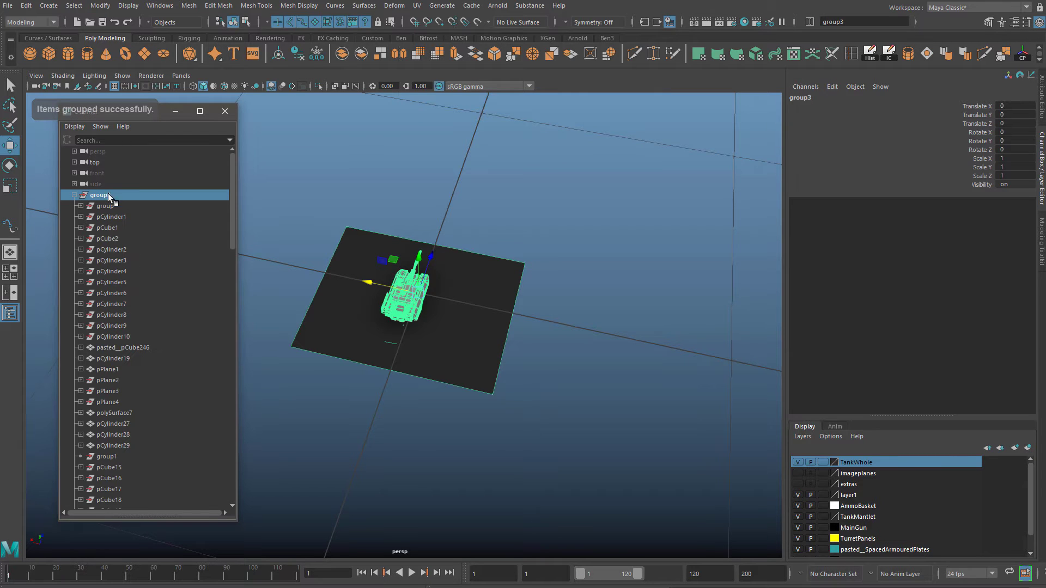
# Scale the new group containing the whole scene up uniformly to about 68.112 on all three axes.
pyautogui.scroll(-8, 381, 304)
pyautogui.scroll(5, 404, 319)
pyautogui.press('r')
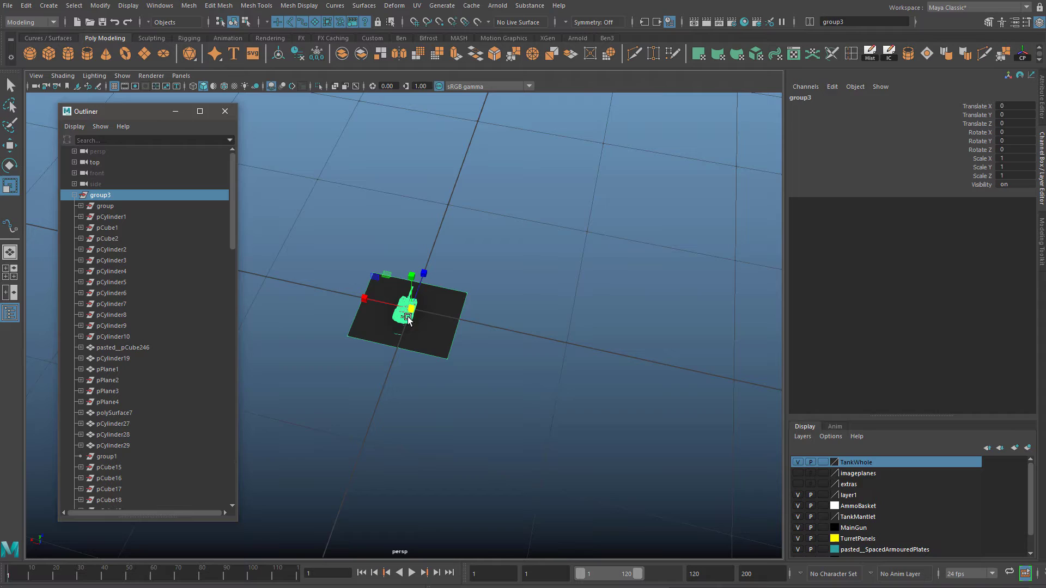
pyautogui.scroll(-10, 433, 330)
pyautogui.keyDown('alt'); pyautogui.moveTo(411, 355); pyautogui.dragTo(407, 338); pyautogui.keyUp('alt')
pyautogui.moveTo(404, 317); pyautogui.dragTo(1045, 112)
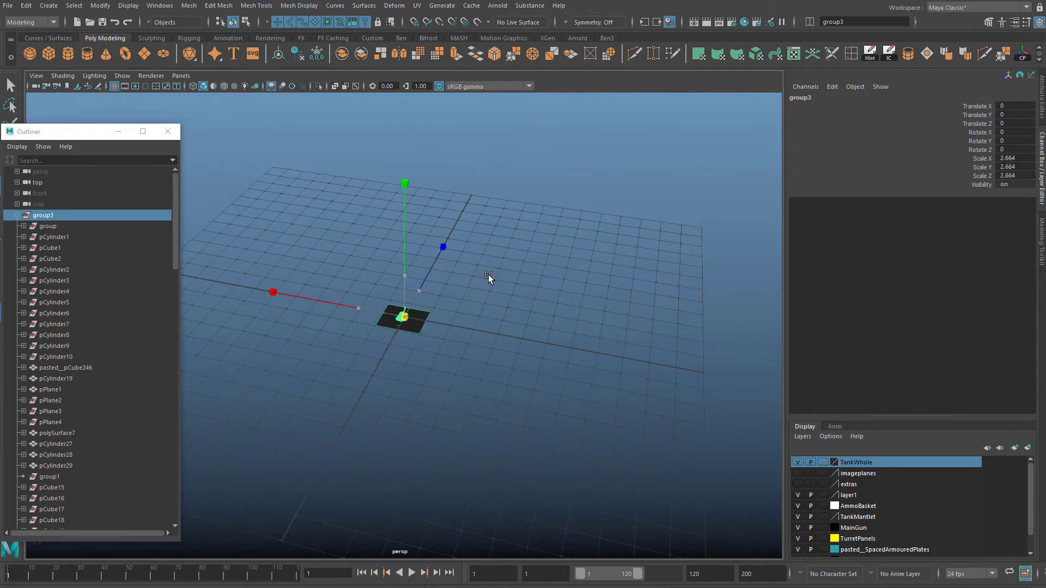
pyautogui.keyDown('alt'); pyautogui.moveTo(575, 276); pyautogui.dragTo(445, 306); pyautogui.keyUp('alt')
pyautogui.keyDown('alt'); pyautogui.moveTo(561, 320); pyautogui.dragTo(529, 280); pyautogui.keyUp('alt')
pyautogui.keyDown('alt'); pyautogui.moveTo(361, 278); pyautogui.dragTo(169, 134); pyautogui.keyUp('alt')
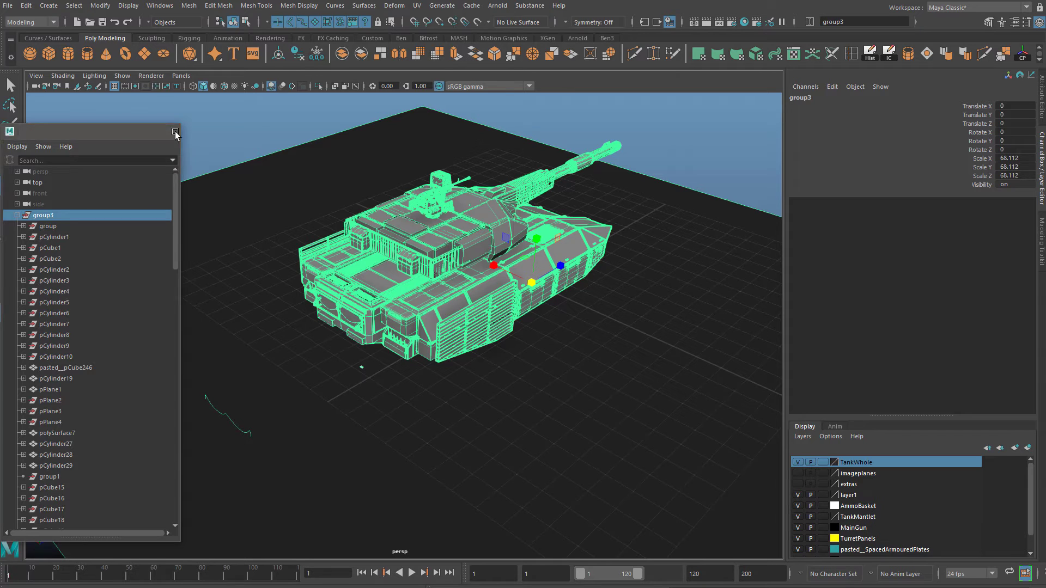
# Close the Outliner and freeze the scaled group's transformations.
pyautogui.click(167, 131)
pyautogui.click(317, 54)
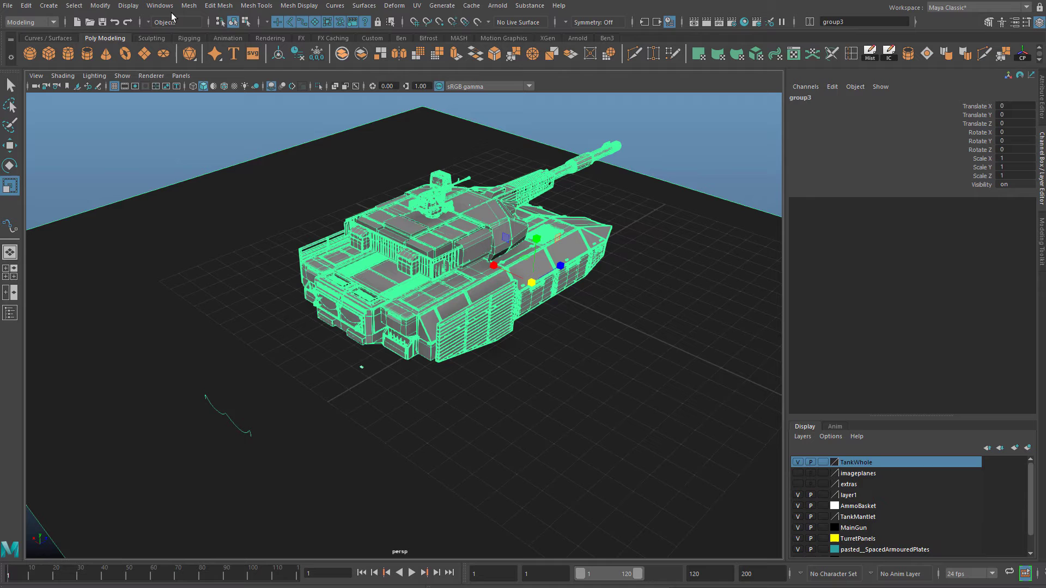
pyautogui.click(101, 5)
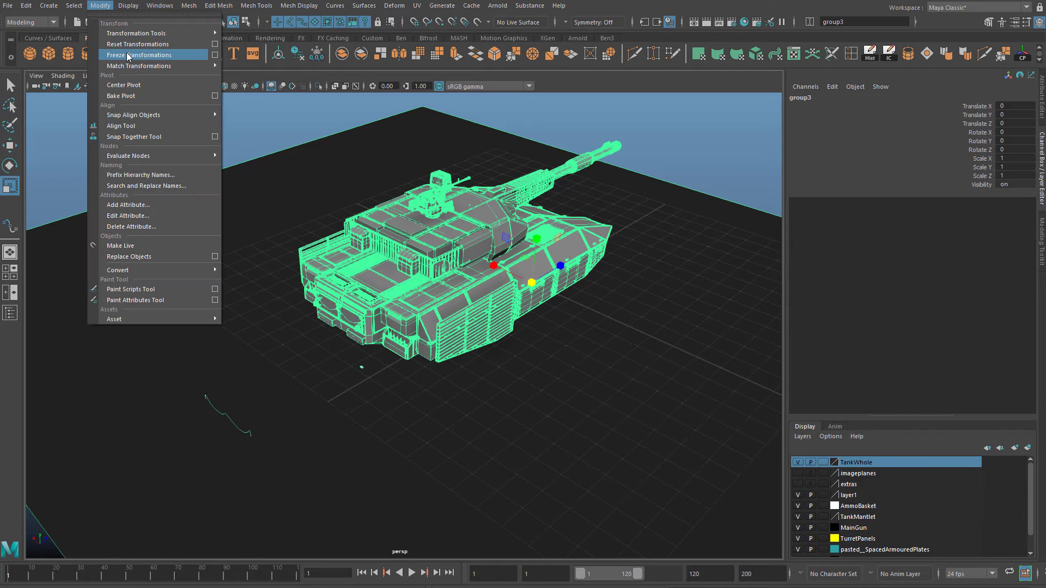
pyautogui.click(495, 147)
# Select the knot curve behind the tank and examine it over the rope reference image in the top view.
pyautogui.rightClick(433, 283)
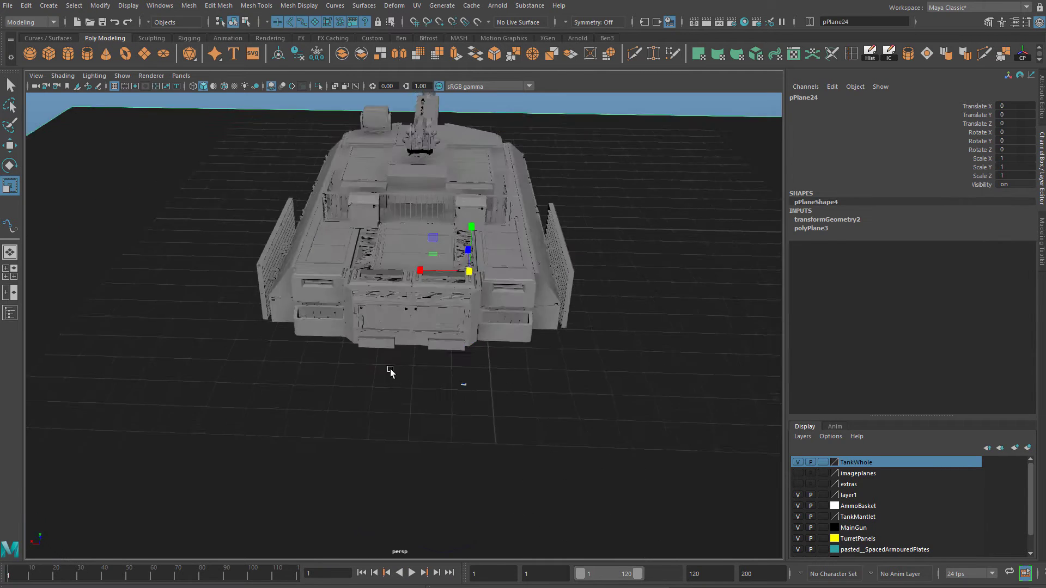
pyautogui.keyDown('alt'); pyautogui.moveTo(393, 370); pyautogui.dragTo(458, 411); pyautogui.keyUp('alt')
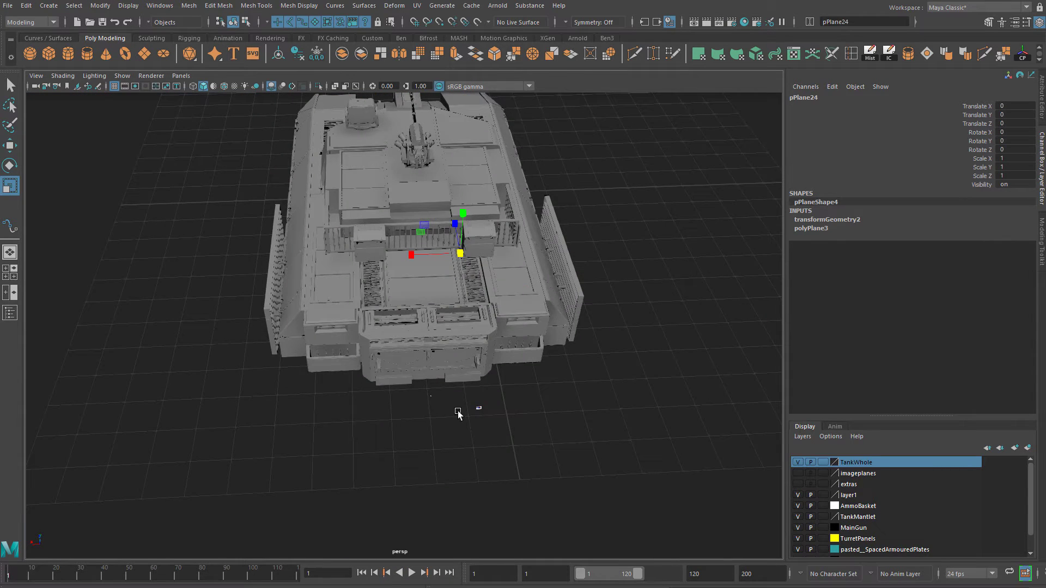
pyautogui.click(478, 408)
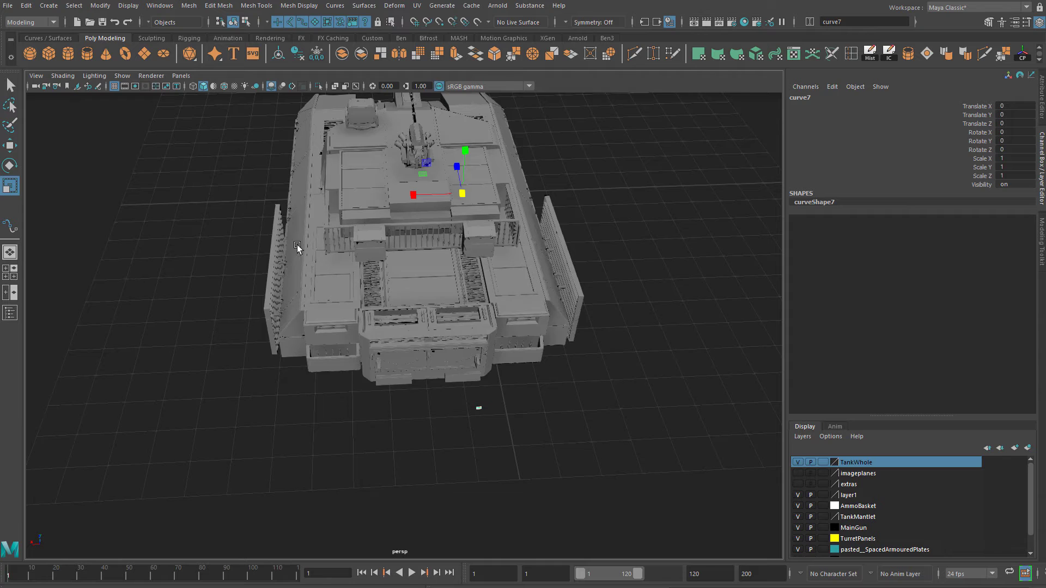
pyautogui.press('space')
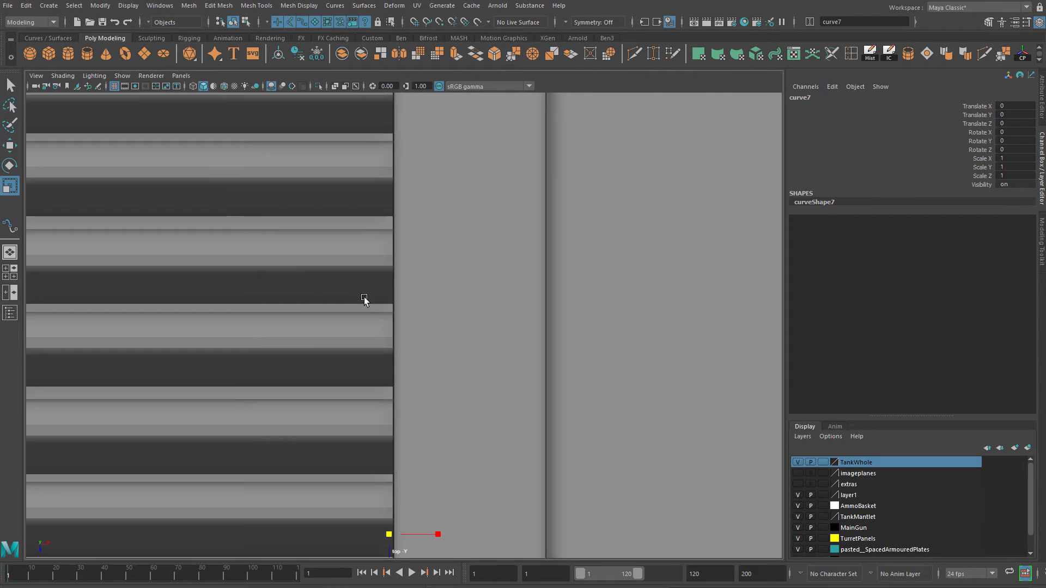
pyautogui.press('f')
pyautogui.scroll(-6, 367, 281)
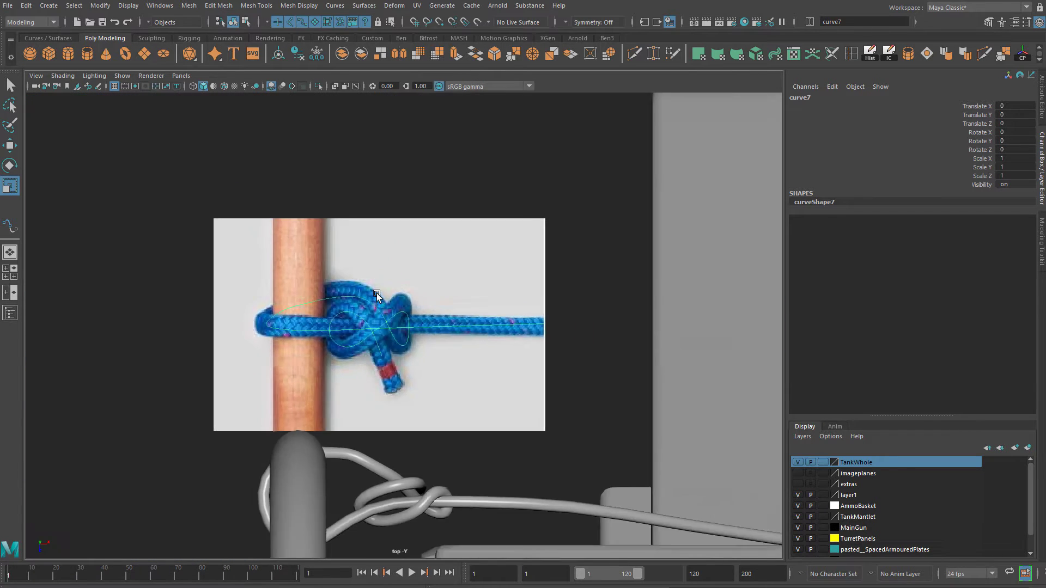
pyautogui.scroll(5, 377, 293)
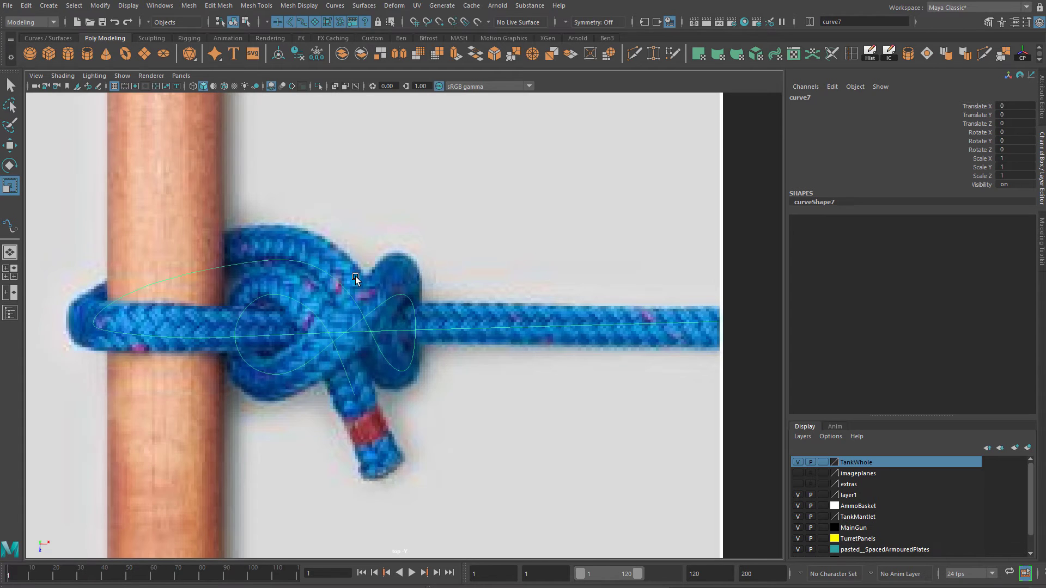
pyautogui.scroll(-3, 349, 274)
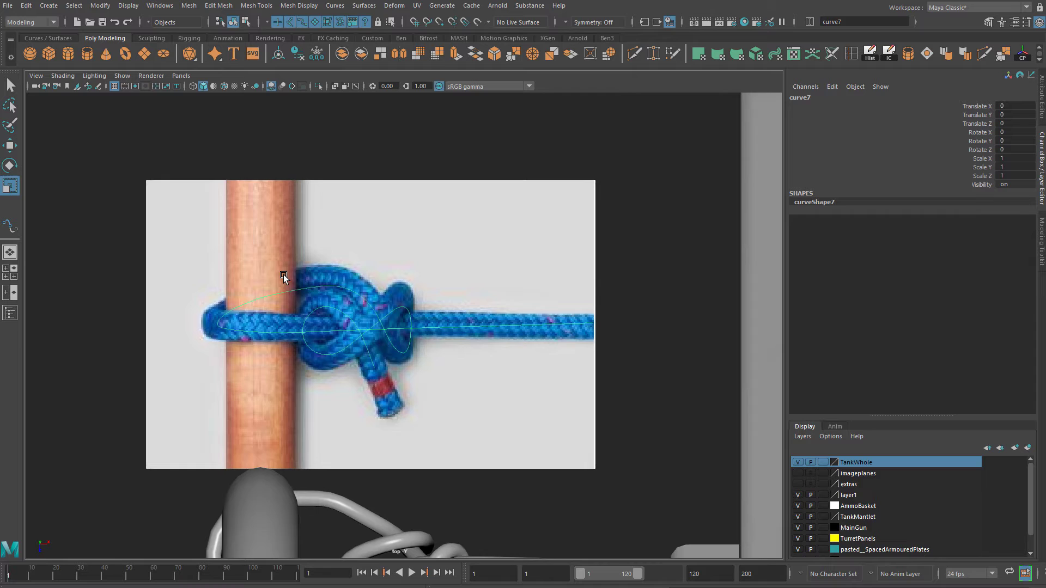
pyautogui.scroll(3, 283, 275)
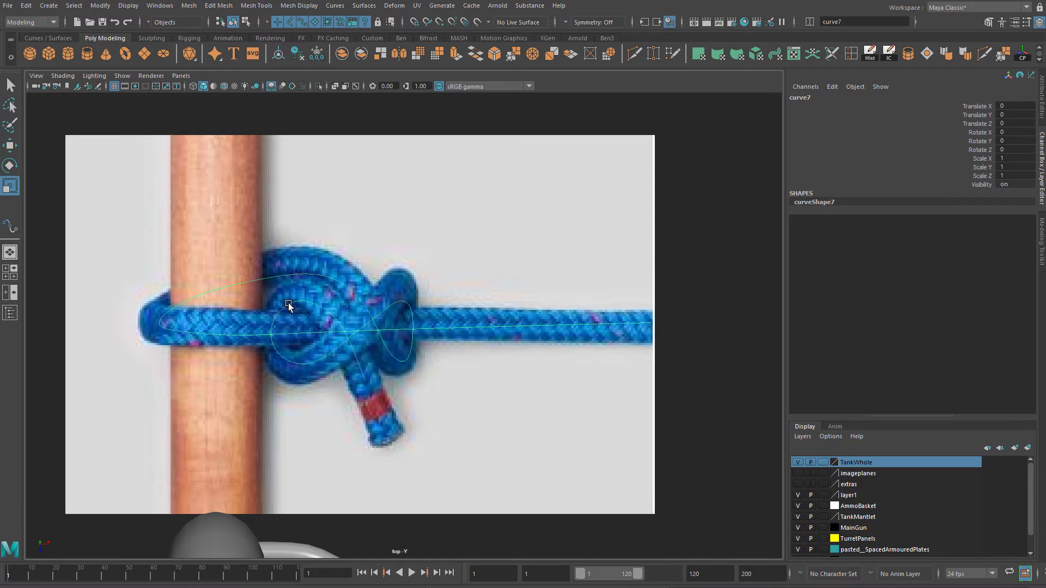
pyautogui.scroll(-6, 343, 326)
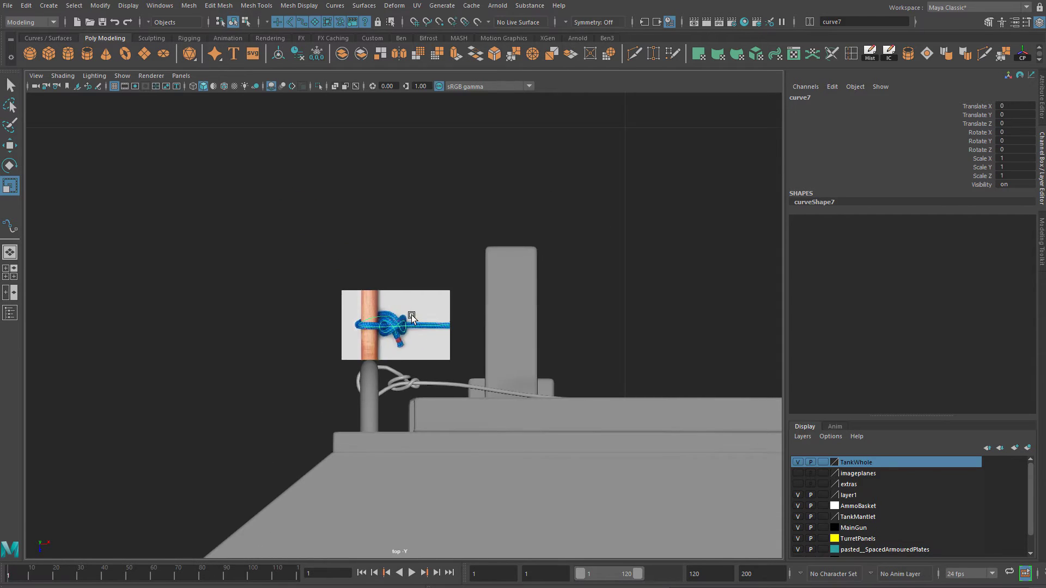
# Return to the perspective view and inspect the enlarged tank's hull and turret at several zoom levels.
pyautogui.press('space')
pyautogui.press('space')
pyautogui.scroll(2, 445, 287)
pyautogui.keyDown('alt'); pyautogui.moveTo(473, 270); pyautogui.dragTo(451, 290); pyautogui.keyUp('alt')
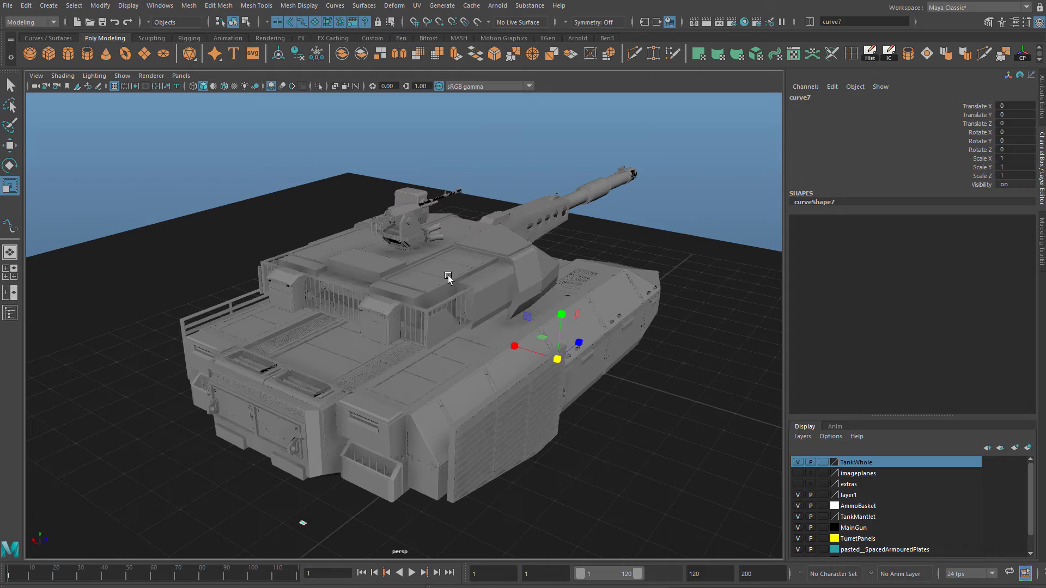
pyautogui.scroll(2, 431, 275)
pyautogui.scroll(-2, 462, 254)
pyautogui.scroll(3, 449, 257)
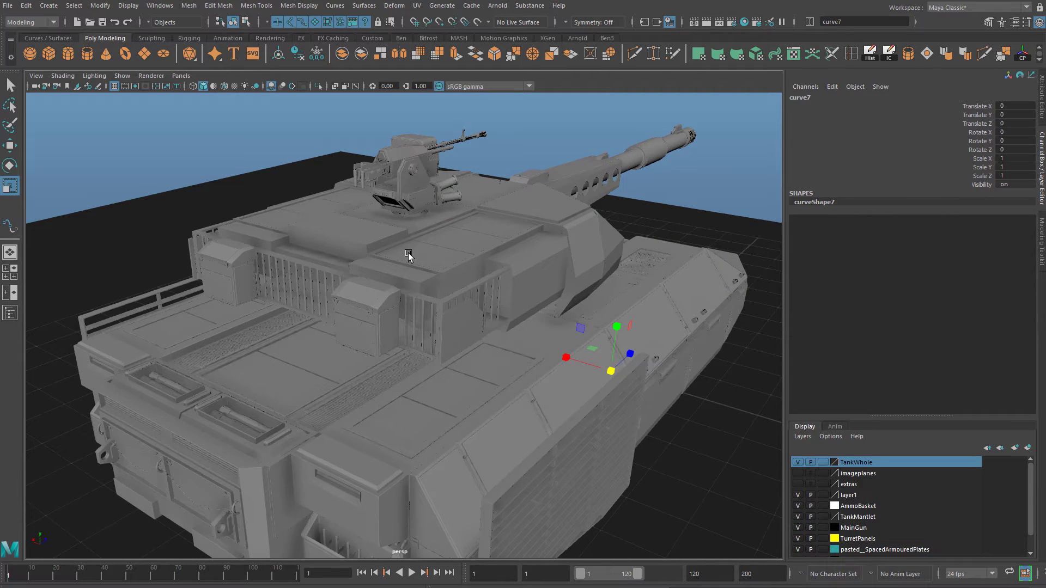
pyautogui.scroll(-2, 408, 256)
pyautogui.scroll(2, 452, 240)
pyautogui.scroll(-2, 430, 234)
pyautogui.scroll(3, 417, 248)
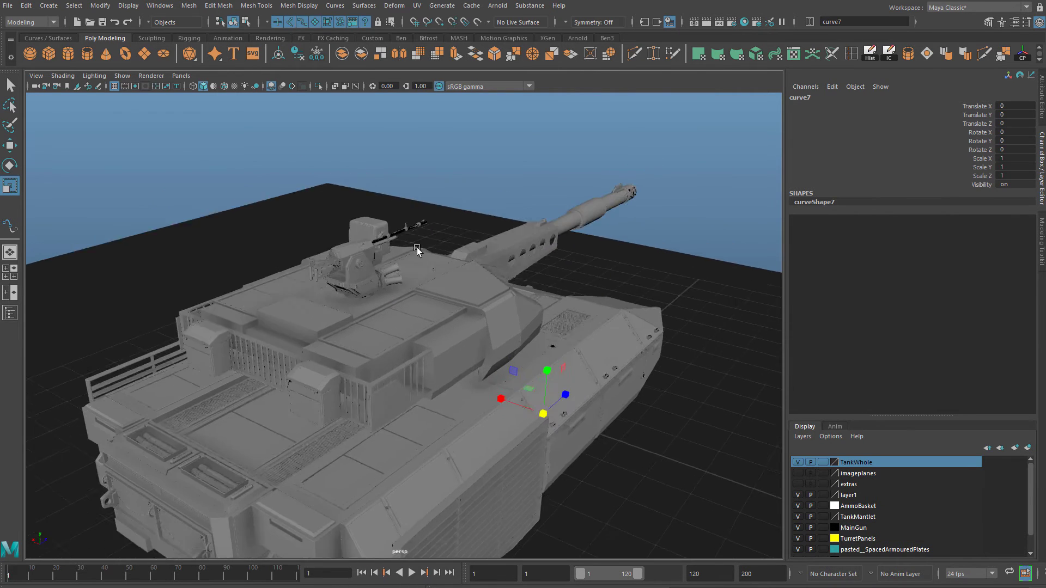
pyautogui.scroll(-2, 420, 300)
pyautogui.scroll(2, 433, 292)
pyautogui.scroll(4, 466, 231)
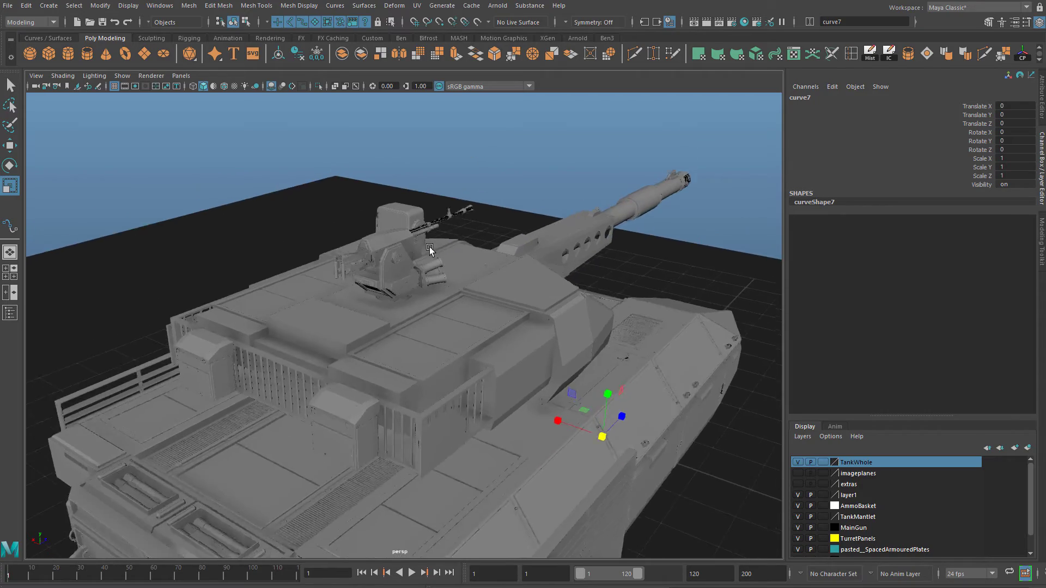
# Select the perspective camera, open its shape attributes and set the far clip plane to 1000.
pyautogui.scroll(-1, 463, 249)
pyautogui.scroll(-8, 462, 248)
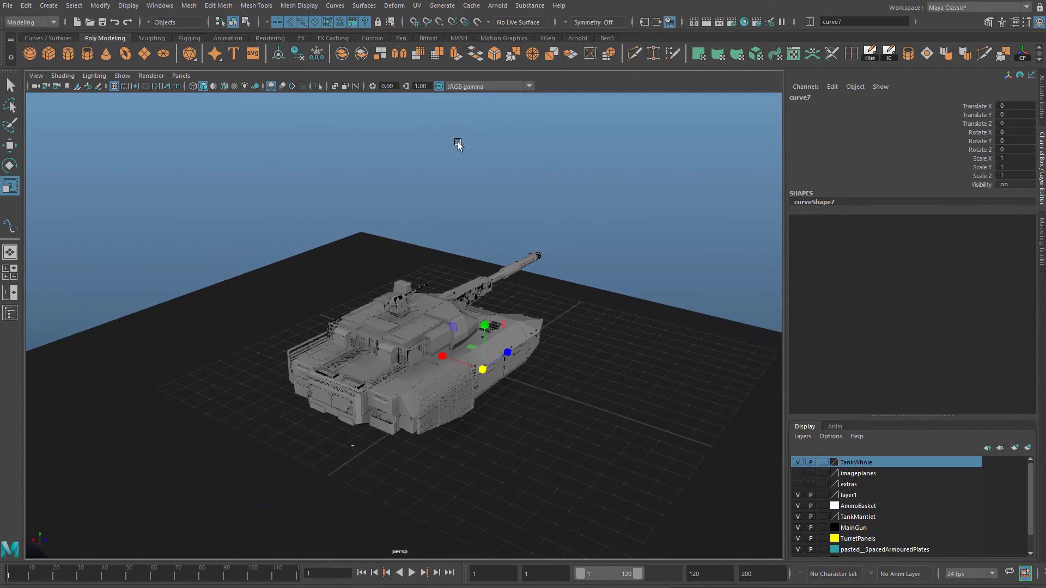
pyautogui.keyDown('alt'); pyautogui.moveTo(440, 195); pyautogui.dragTo(412, 192); pyautogui.keyUp('alt')
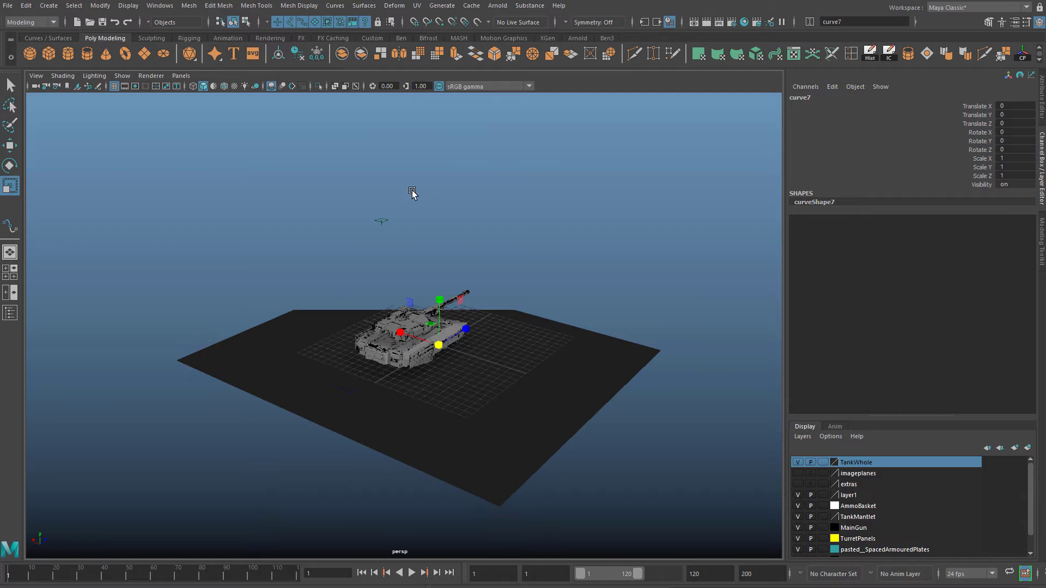
pyautogui.moveTo(473, 385)
pyautogui.keyDown('alt'); pyautogui.mouseDown()
pyautogui.moveTo(490, 428)
pyautogui.moveTo(482, 374)
pyautogui.mouseUp(); pyautogui.keyUp('alt')
pyautogui.keyDown('alt'); pyautogui.moveTo(481, 372); pyautogui.dragTo(558, 449, button='right'); pyautogui.keyUp('alt')
pyautogui.scroll(3, 558, 451)
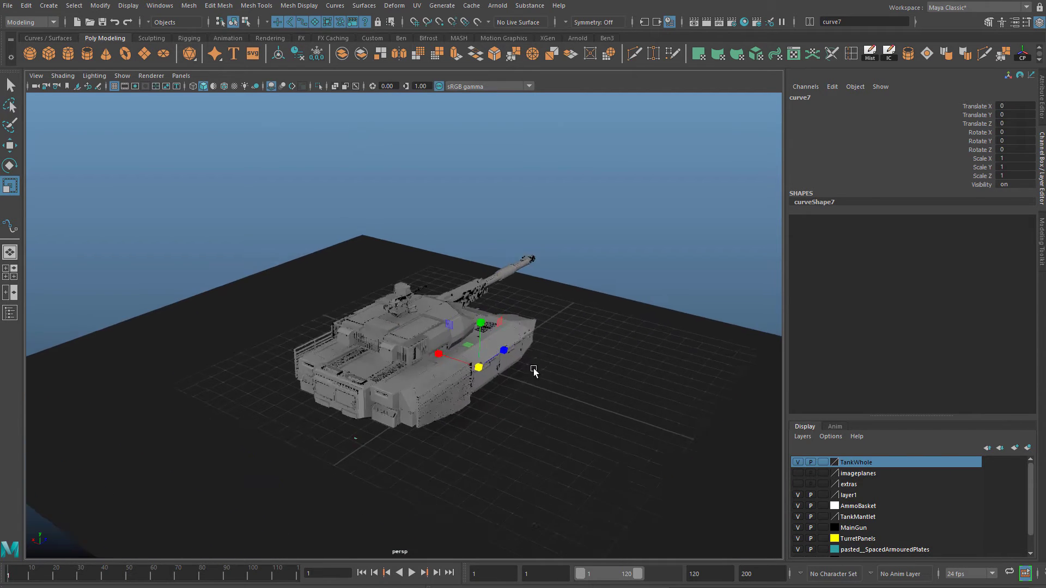
pyautogui.click(34, 86)
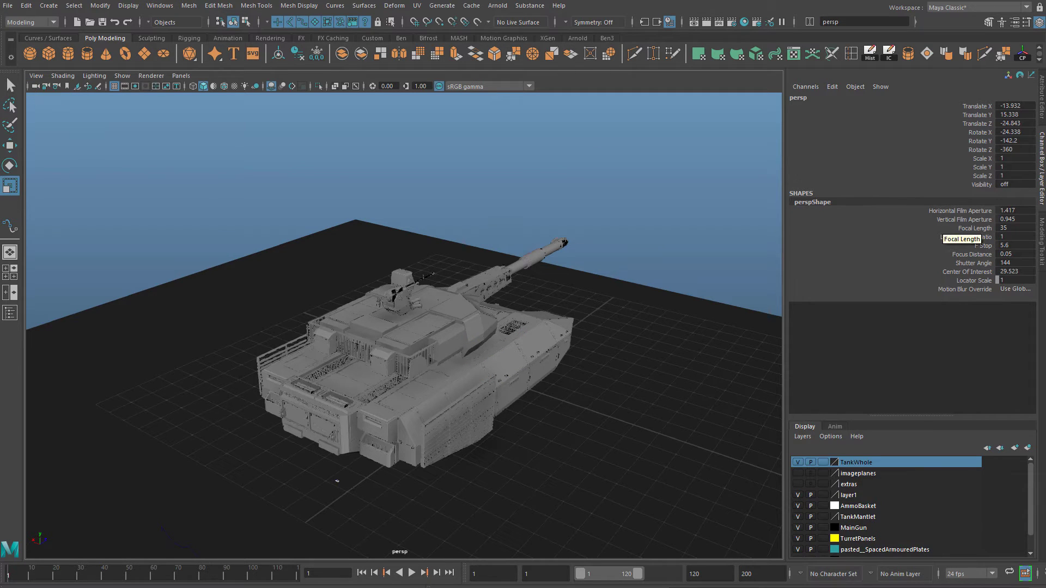
pyautogui.click(1041, 104)
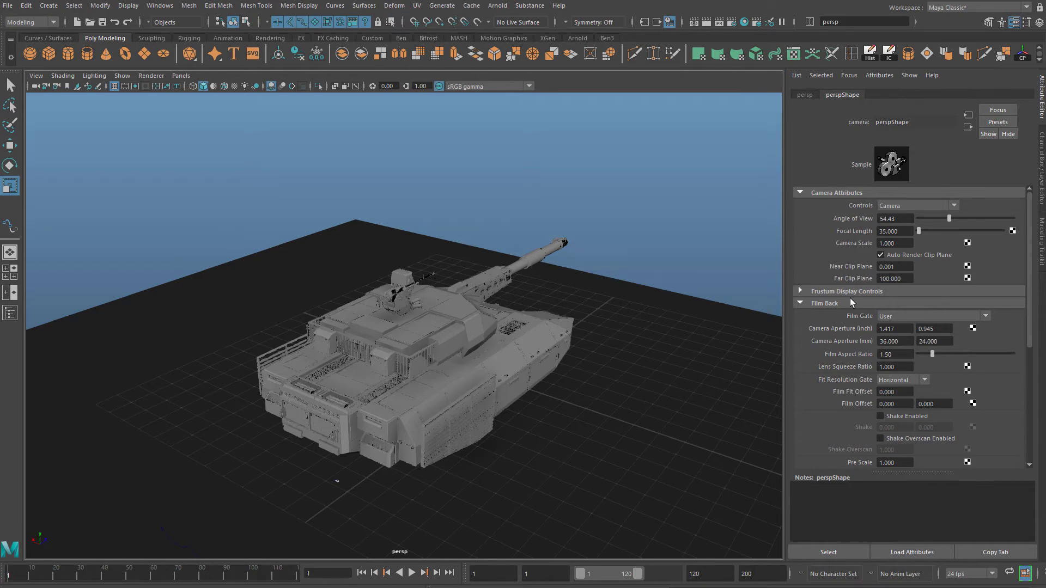
pyautogui.scroll(-8, 549, 357)
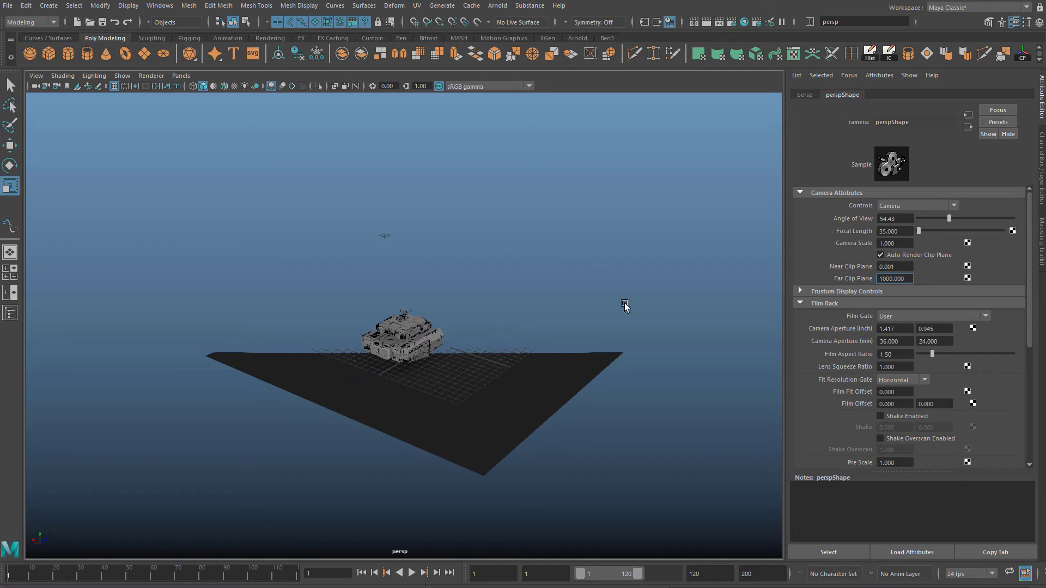
pyautogui.write('0')
pyautogui.press('Return')
# Set the perspective camera's near clip plane to 0.1.
pyautogui.keyDown('alt'); pyautogui.moveTo(408, 335); pyautogui.dragTo(612, 514, button='right'); pyautogui.keyUp('alt')
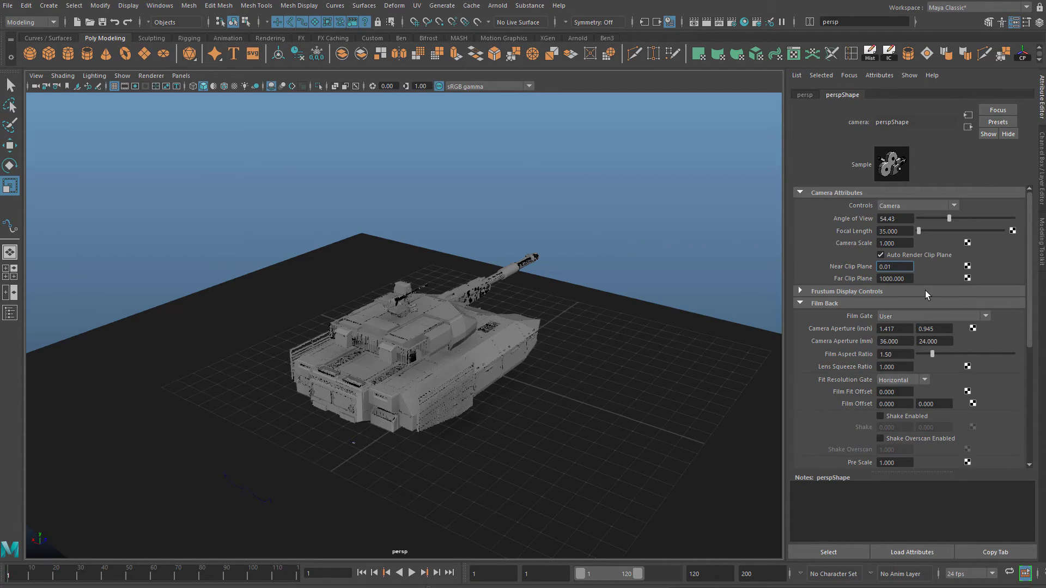
pyautogui.press('Return')
pyautogui.keyDown('alt'); pyautogui.moveTo(466, 328); pyautogui.dragTo(419, 228, button='right'); pyautogui.keyUp('alt')
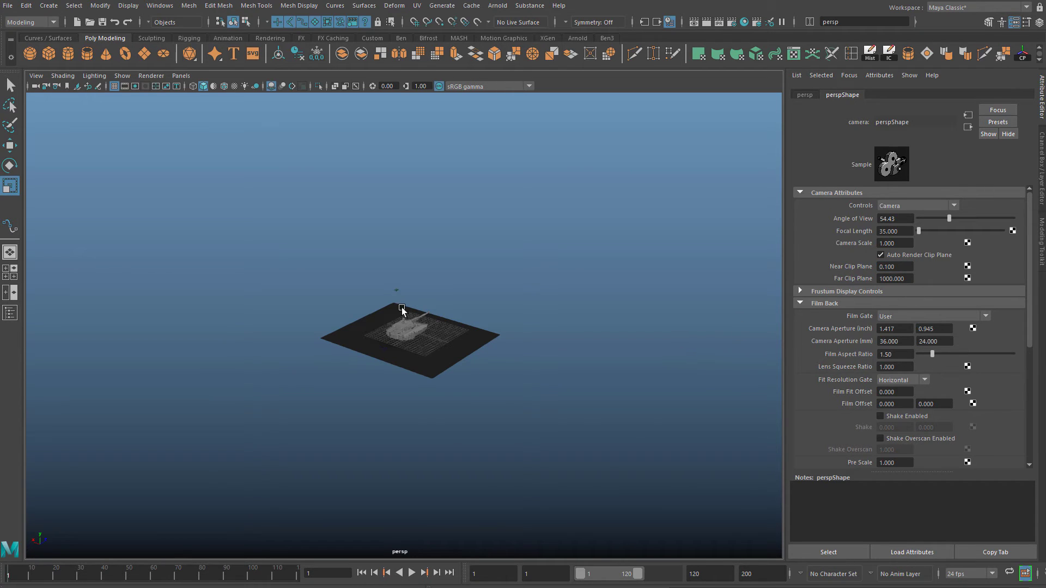
# Examine the tank's rear vent, tow hook and tied rope at very close range for near-plane clipping.
pyautogui.keyDown('alt'); pyautogui.moveTo(402, 309); pyautogui.dragTo(627, 438, button='right'); pyautogui.keyUp('alt')
pyautogui.keyDown('alt'); pyautogui.moveTo(410, 321); pyautogui.dragTo(512, 469, button='right'); pyautogui.keyUp('alt')
pyautogui.keyDown('alt'); pyautogui.moveTo(512, 469); pyautogui.dragTo(435, 258, button='middle'); pyautogui.keyUp('alt')
pyautogui.scroll(10, 435, 260)
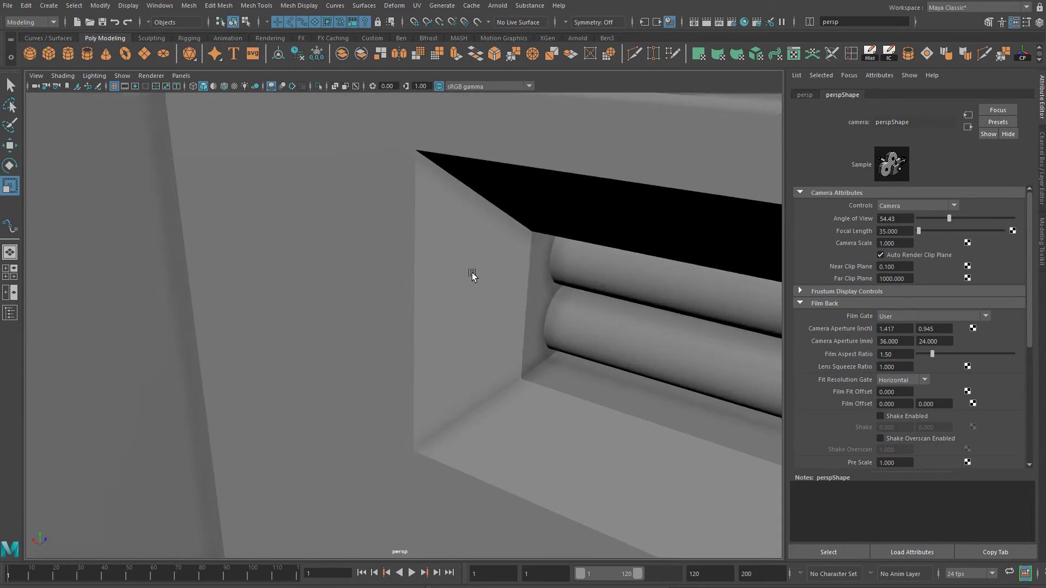
pyautogui.keyDown('alt'); pyautogui.moveTo(472, 275); pyautogui.dragTo(434, 187, button='right'); pyautogui.keyUp('alt')
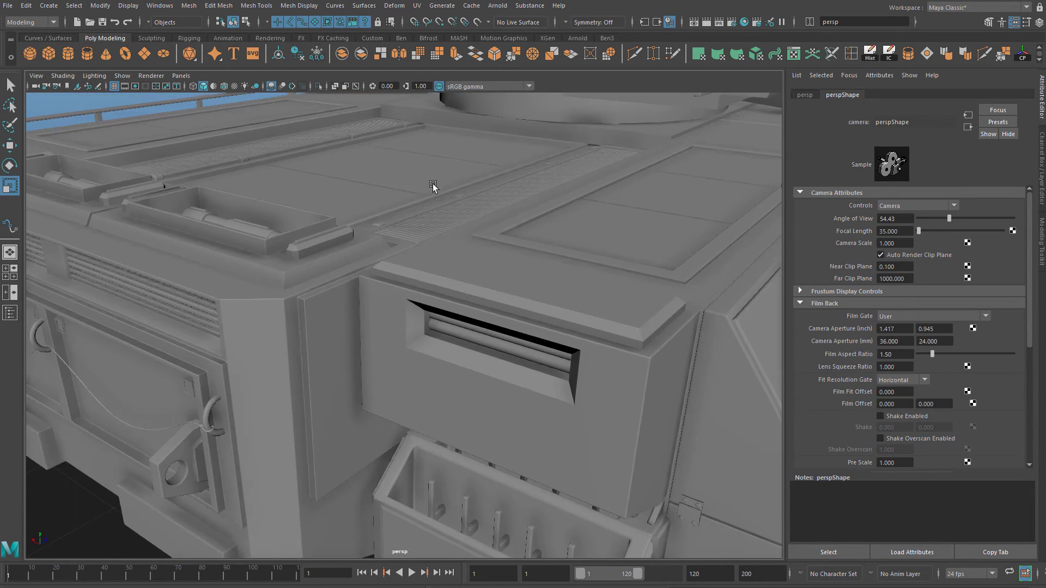
pyautogui.keyDown('alt'); pyautogui.moveTo(434, 187); pyautogui.dragTo(453, 285); pyautogui.keyUp('alt')
pyautogui.scroll(10, 416, 332)
pyautogui.scroll(-1, 412, 329)
pyautogui.keyDown('alt'); pyautogui.moveTo(412, 329); pyautogui.dragTo(376, 255, button='right'); pyautogui.keyUp('alt')
pyautogui.keyDown('alt'); pyautogui.moveTo(540, 364); pyautogui.dragTo(536, 443, button='right'); pyautogui.keyUp('alt')
pyautogui.scroll(1, 536, 443)
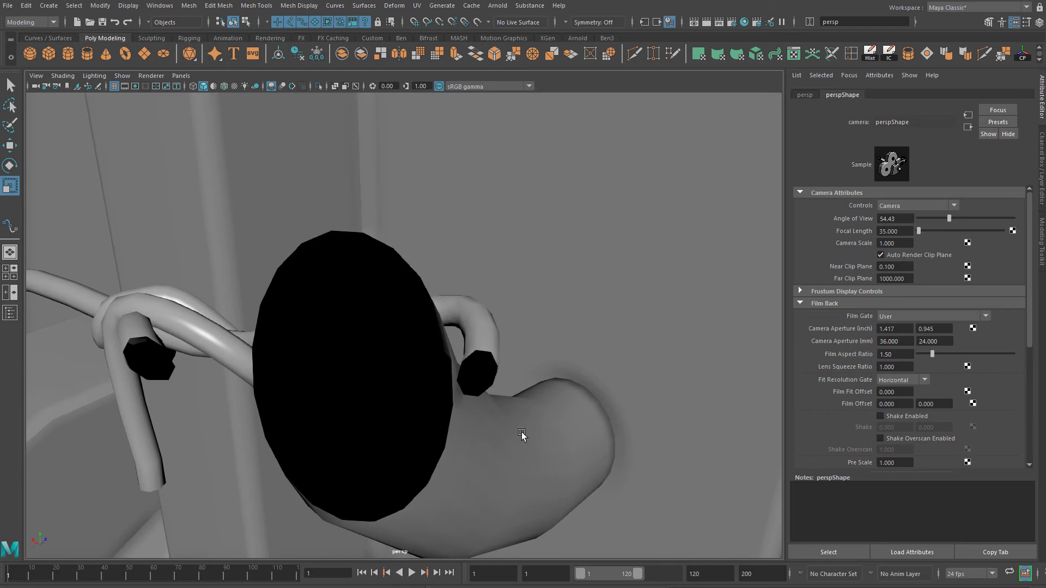
pyautogui.scroll(-3, 472, 398)
pyautogui.scroll(5, 474, 397)
pyautogui.scroll(-3, 479, 397)
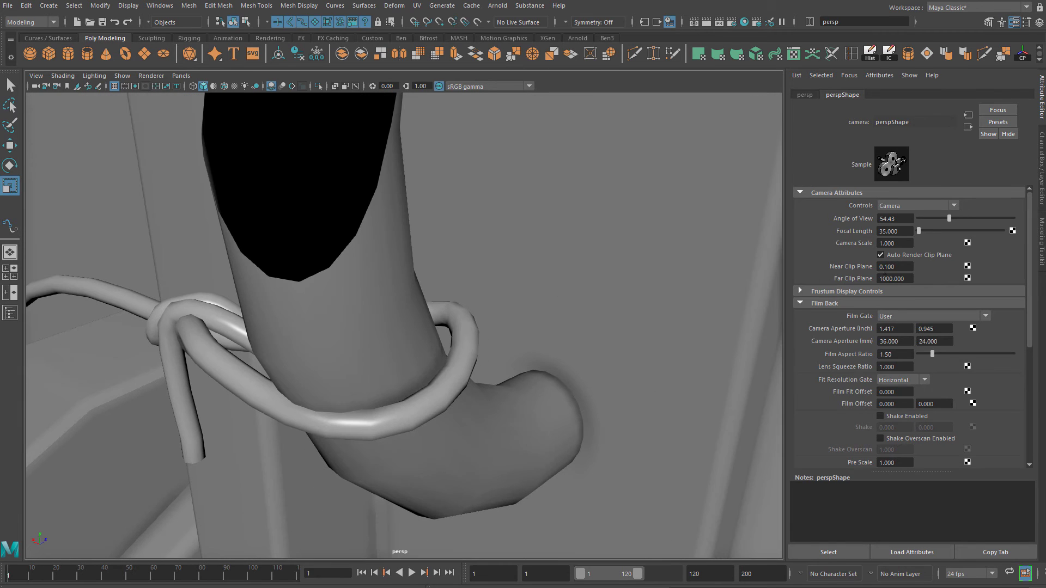
# Lower the perspective camera's near clip plane so close-up geometry is not cut off.
pyautogui.write('0')
pyautogui.press('Return')
pyautogui.keyDown('alt'); pyautogui.moveTo(394, 384); pyautogui.dragTo(549, 182, button='right'); pyautogui.keyUp('alt')
pyautogui.keyDown('alt'); pyautogui.moveTo(467, 254); pyautogui.dragTo(340, 325); pyautogui.keyUp('alt')
# Select the ground plane, then the tank meshes together with the plane, and clear the selection.
pyautogui.click(340, 325)
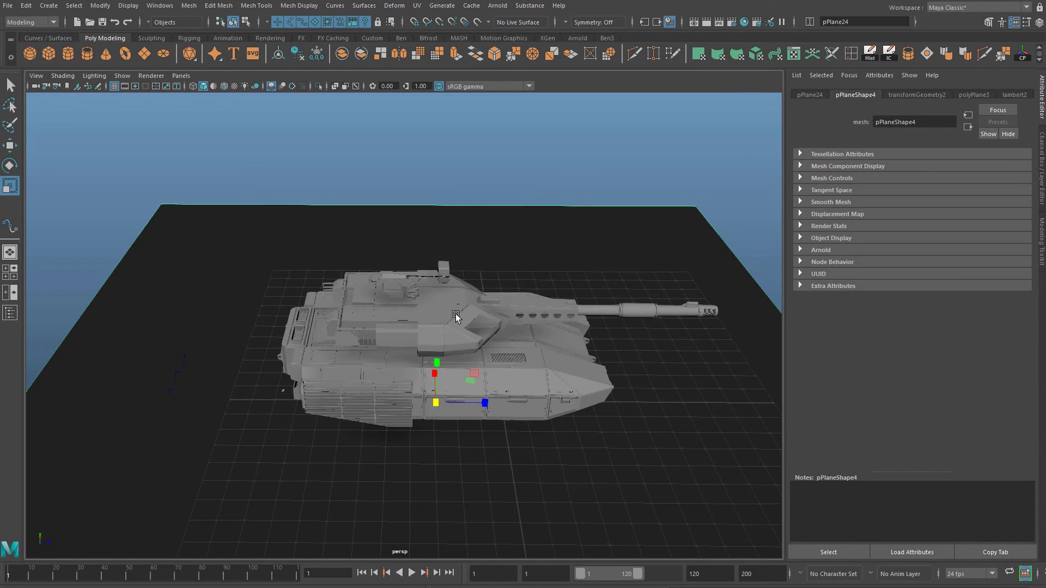
pyautogui.keyDown('alt'); pyautogui.moveTo(430, 260); pyautogui.dragTo(411, 243, button='right'); pyautogui.keyUp('alt')
pyautogui.keyDown('alt'); pyautogui.moveTo(515, 264); pyautogui.dragTo(435, 256); pyautogui.keyUp('alt')
pyautogui.click(421, 193)
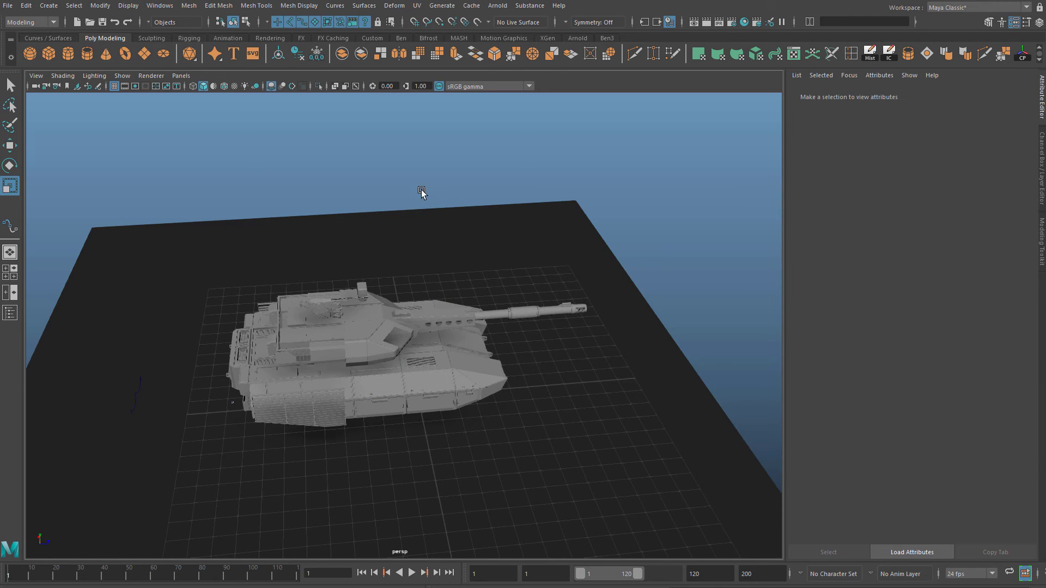
pyautogui.moveTo(265, 189); pyautogui.dragTo(610, 333)
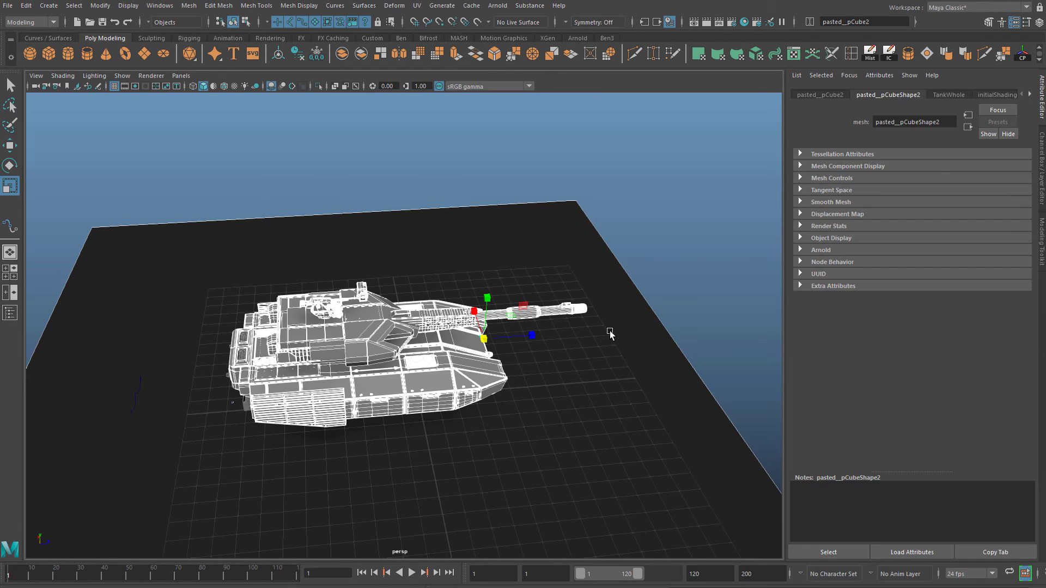
pyautogui.click(681, 286)
# Examine the tank on the grid from above, the side and the rear at near and far distances.
pyautogui.keyDown('alt'); pyautogui.moveTo(423, 280); pyautogui.dragTo(329, 432); pyautogui.keyUp('alt')
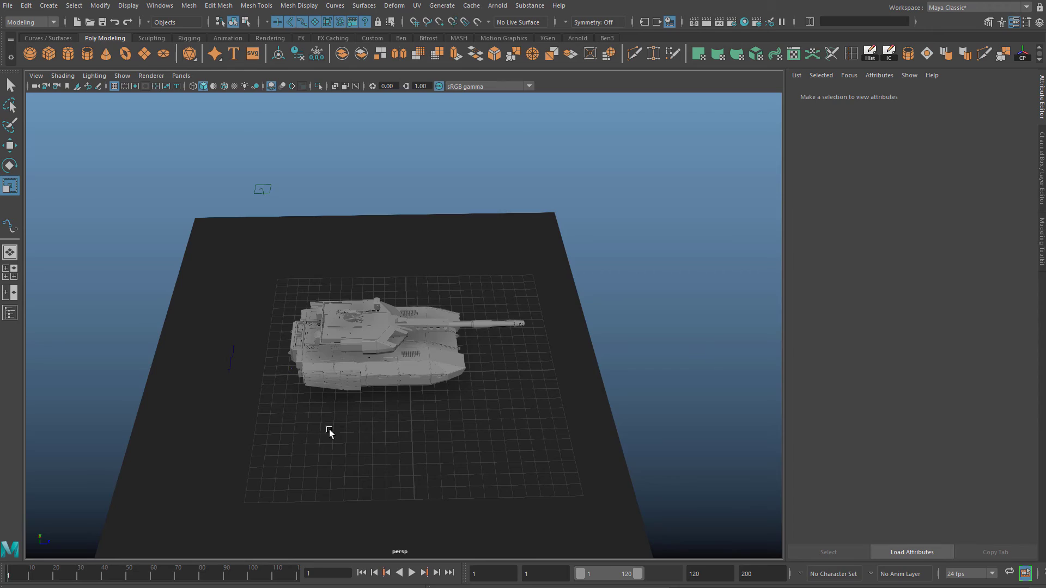
pyautogui.keyDown('alt'); pyautogui.moveTo(408, 288); pyautogui.dragTo(567, 490, button='right'); pyautogui.keyUp('alt')
pyautogui.keyDown('alt'); pyautogui.moveTo(329, 402); pyautogui.dragTo(455, 325, button='middle'); pyautogui.keyUp('alt')
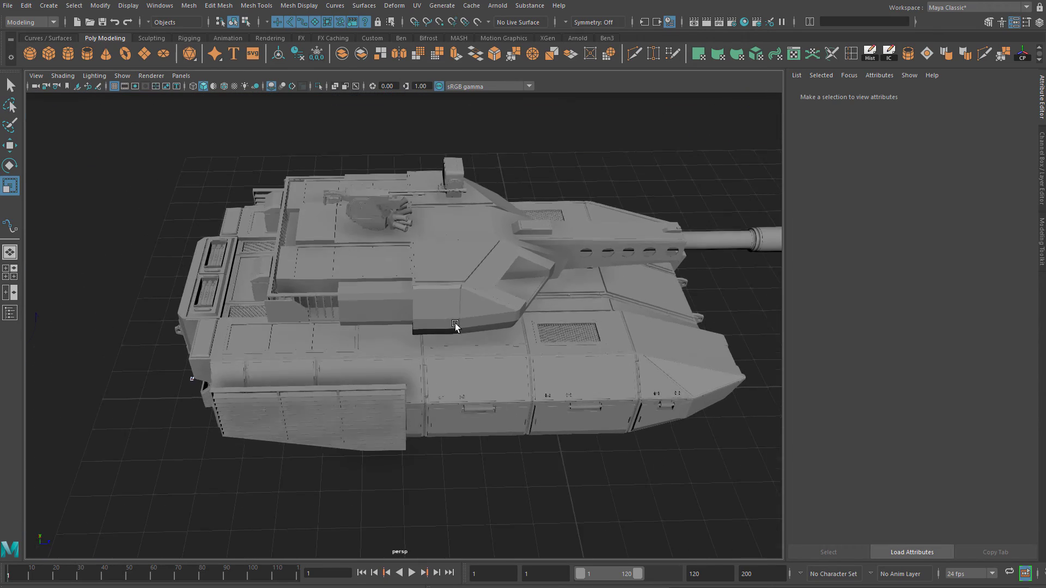
pyautogui.keyDown('alt'); pyautogui.moveTo(456, 325); pyautogui.dragTo(431, 298, button='right'); pyautogui.keyUp('alt')
pyautogui.scroll(-10, 401, 344)
pyautogui.keyDown('alt'); pyautogui.moveTo(261, 376); pyautogui.dragTo(410, 402); pyautogui.keyUp('alt')
pyautogui.scroll(6, 410, 370)
pyautogui.keyDown('alt'); pyautogui.moveTo(336, 359); pyautogui.dragTo(471, 328); pyautogui.keyUp('alt')
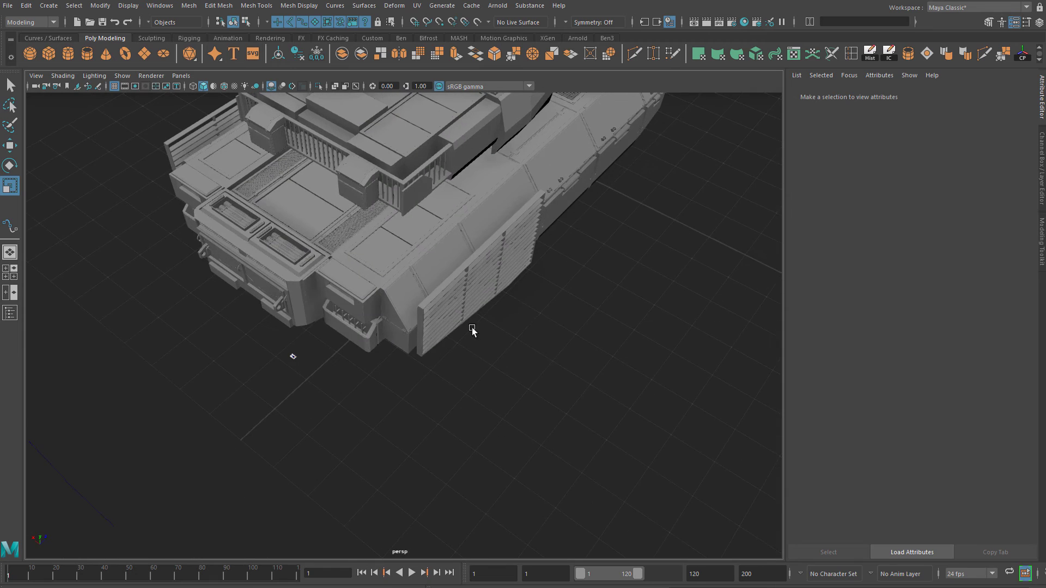
pyautogui.keyDown('alt'); pyautogui.moveTo(472, 327); pyautogui.dragTo(525, 362, button='middle'); pyautogui.keyUp('alt')
# Switch to the web browser and read the Autodesk forum thread about mouse-scroll zoom being too strong in Ortho Mode.
pyautogui.moveTo(1045, 44); pyautogui.dragTo(525, 6)
pyautogui.moveTo(946, 233); pyautogui.dragTo(942, 233)
pyautogui.scroll(-1, 946, 237)
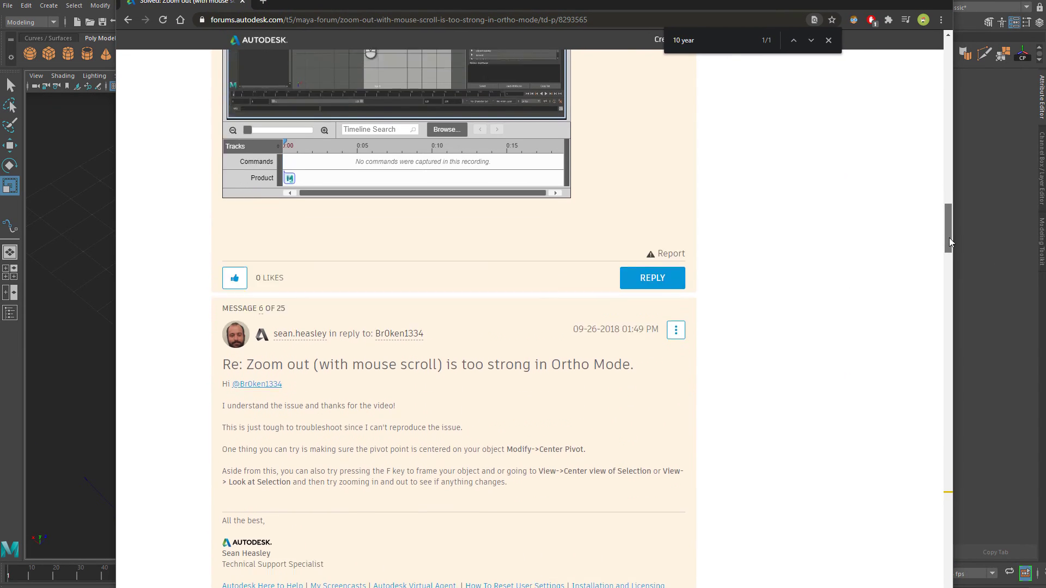
pyautogui.scroll(-1, 229, 396)
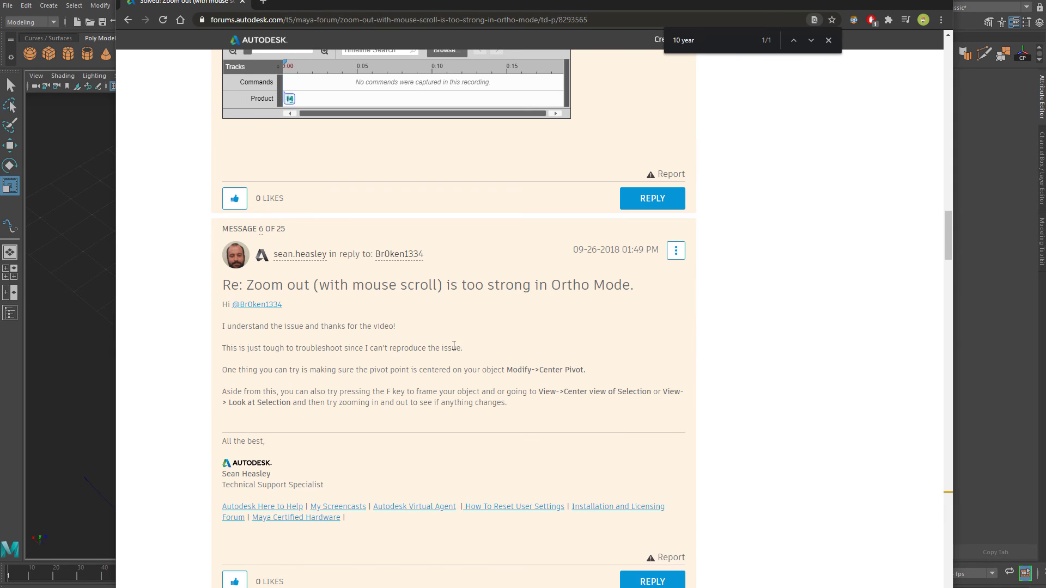
pyautogui.moveTo(947, 242); pyautogui.dragTo(948, 300)
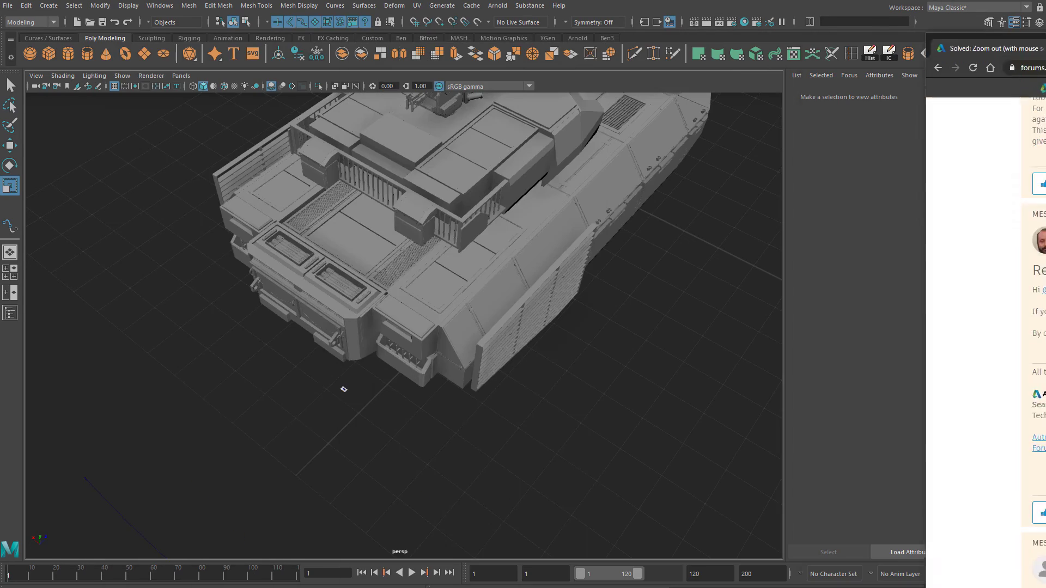
# Switch back to Maya and view the whole tank from a lower angle behind it.
pyautogui.keyDown('alt'); pyautogui.moveTo(363, 316); pyautogui.dragTo(476, 341); pyautogui.keyUp('alt')
pyautogui.scroll(-3, 476, 341)
pyautogui.keyDown('alt'); pyautogui.moveTo(487, 379); pyautogui.dragTo(544, 305); pyautogui.keyUp('alt')
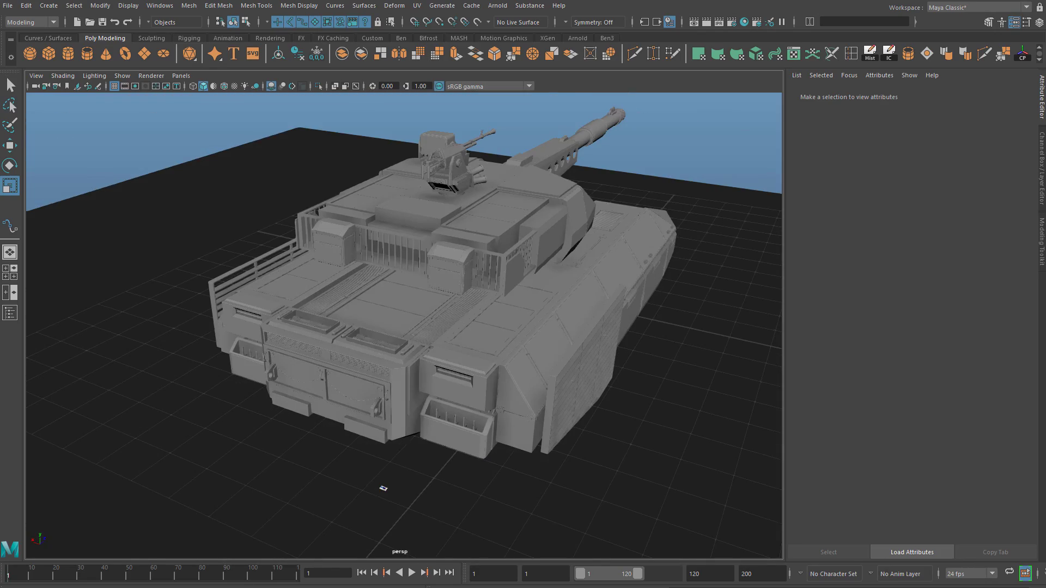